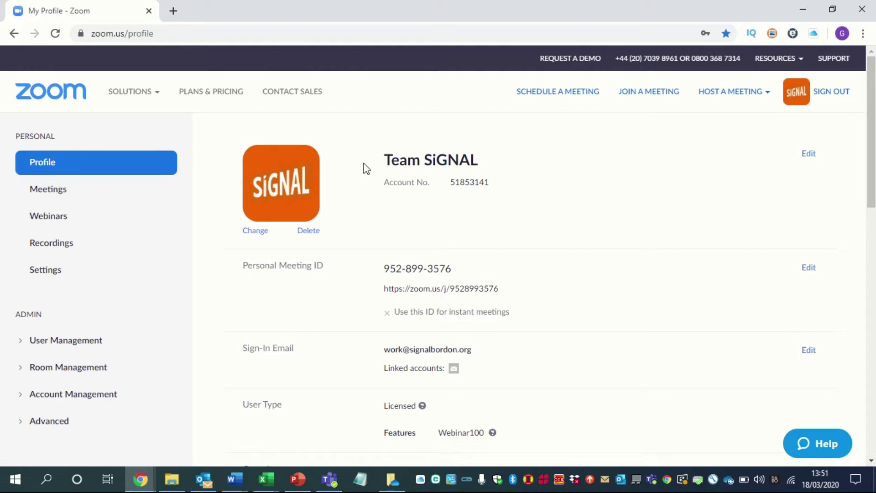
Scroll the Profile page, then open the Meetings list from the left sidebar.
{"action": "scroll", "coordinate": [709, 246], "scroll_direction": "down", "scroll_amount": 12}
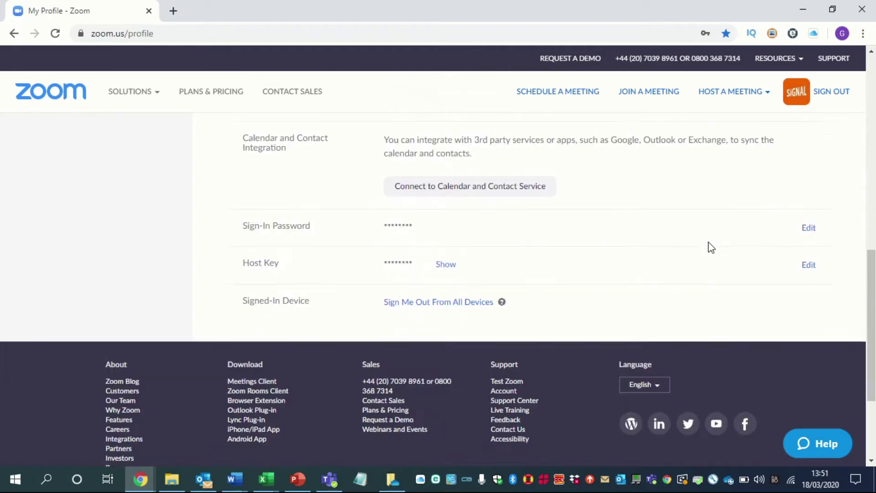
{"action": "scroll", "coordinate": [711, 247], "scroll_direction": "up", "scroll_amount": 12}
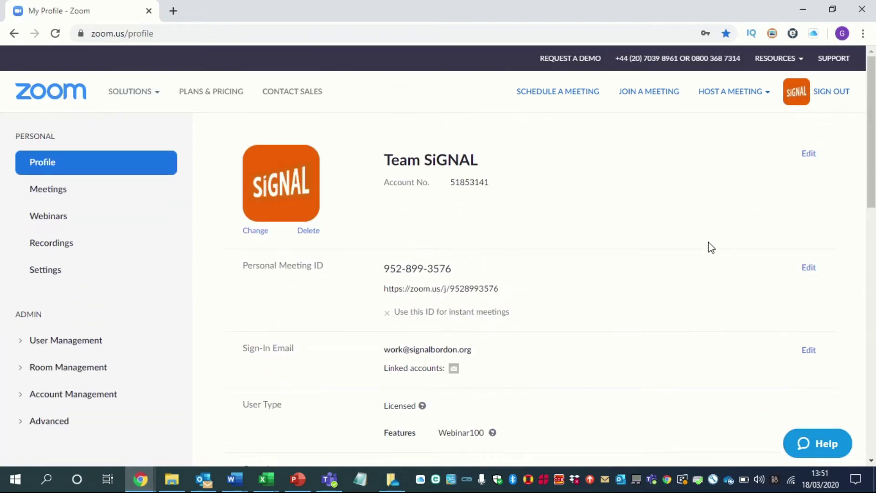
{"action": "left_click", "coordinate": [47, 195]}
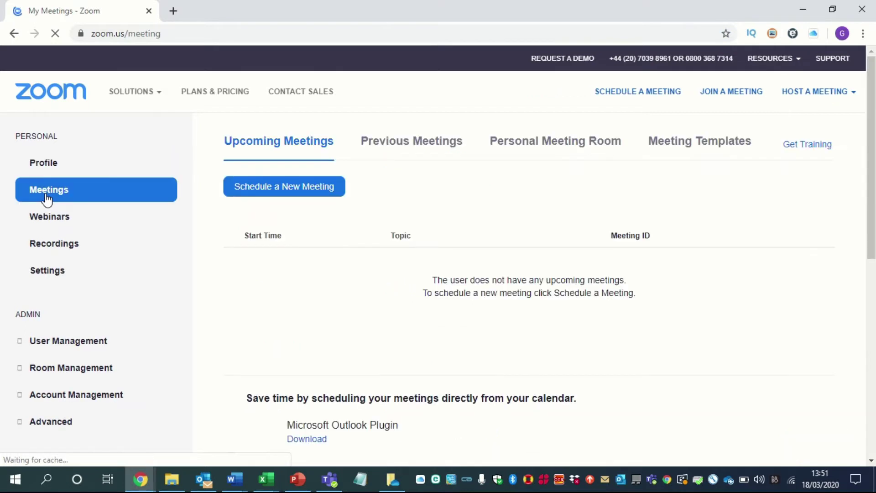
Start scheduling a new meeting from the Upcoming Meetings page.
{"action": "left_click", "coordinate": [294, 190]}
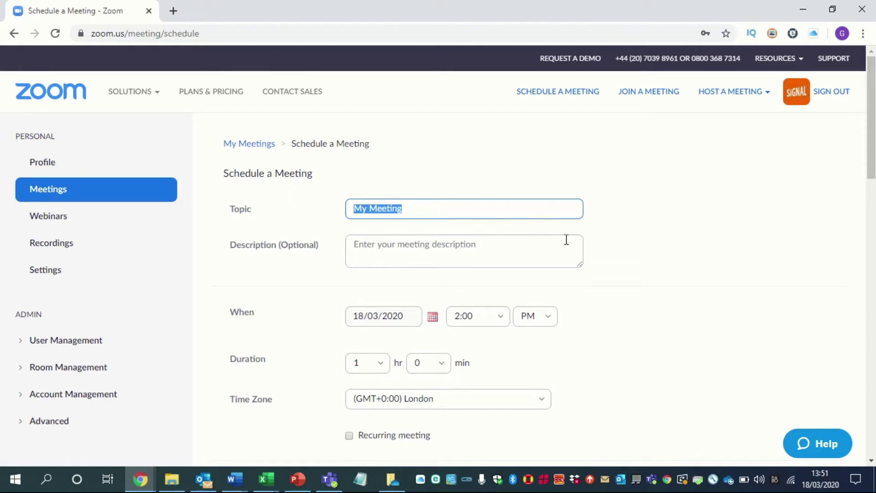
Enter 'Test Meeting' as the meeting topic.
{"action": "type", "text": "Test"}
{"action": "key", "text": "BackSpace"}
{"action": "key", "text": "BackSpace"}
{"action": "key", "text": "BackSpace"}
{"action": "type", "text": "est Meetu"}
{"action": "key", "text": "BackSpace"}
{"action": "key", "text": "BackSpace"}
{"action": "type", "text": "ting"}
{"action": "left_click", "coordinate": [465, 262]}
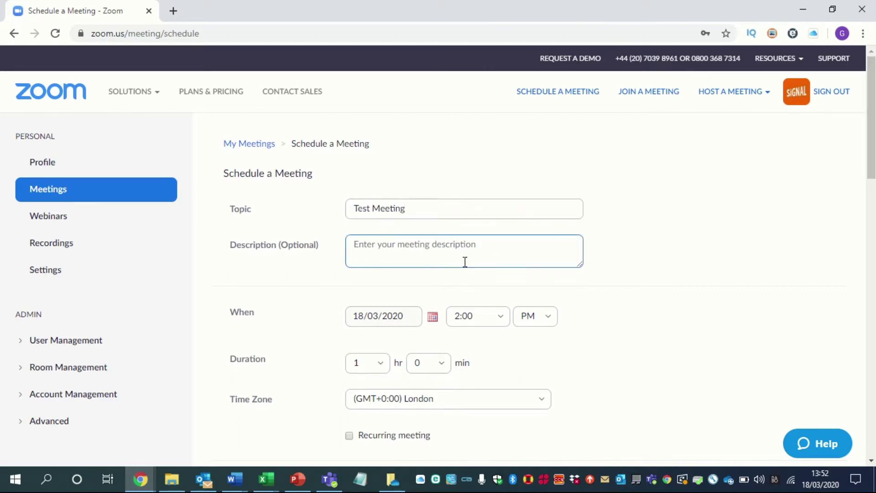
Confirm the date 18/03/2020 and 2:00 PM start time, then scroll through the remaining options.
{"action": "scroll", "coordinate": [465, 262], "scroll_direction": "down", "scroll_amount": 2}
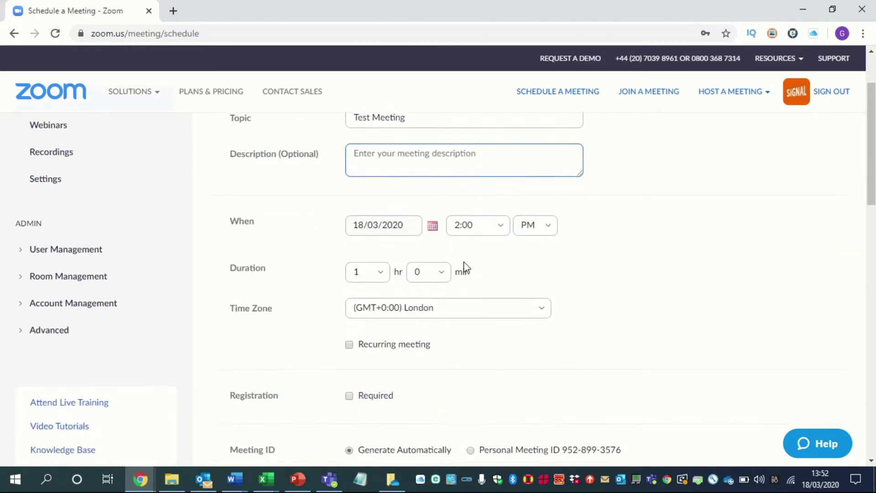
{"action": "left_click", "coordinate": [412, 227]}
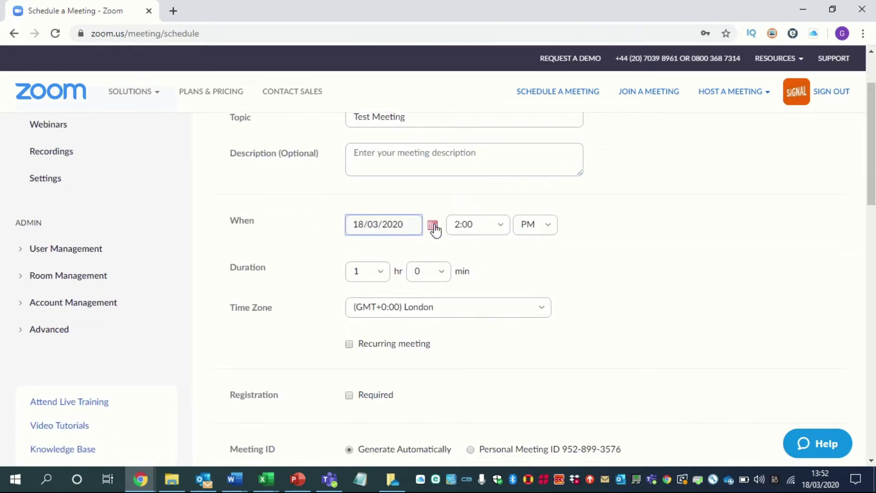
{"action": "left_click", "coordinate": [433, 224]}
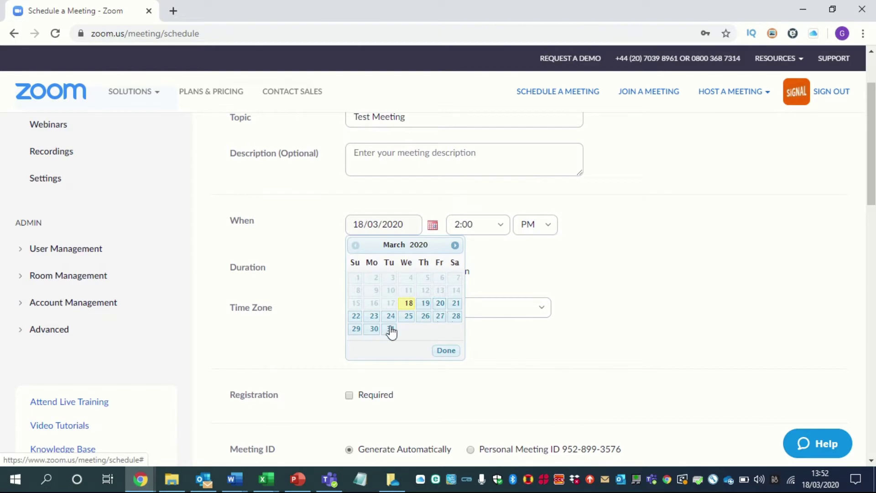
{"action": "left_click", "coordinate": [505, 229]}
{"action": "left_click", "coordinate": [507, 229]}
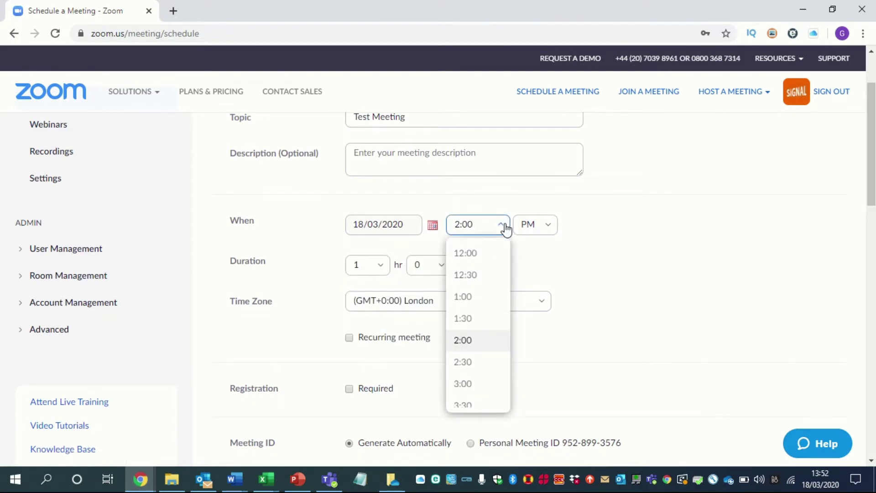
{"action": "left_click", "coordinate": [544, 257]}
{"action": "scroll", "coordinate": [544, 257], "scroll_direction": "down", "scroll_amount": 2}
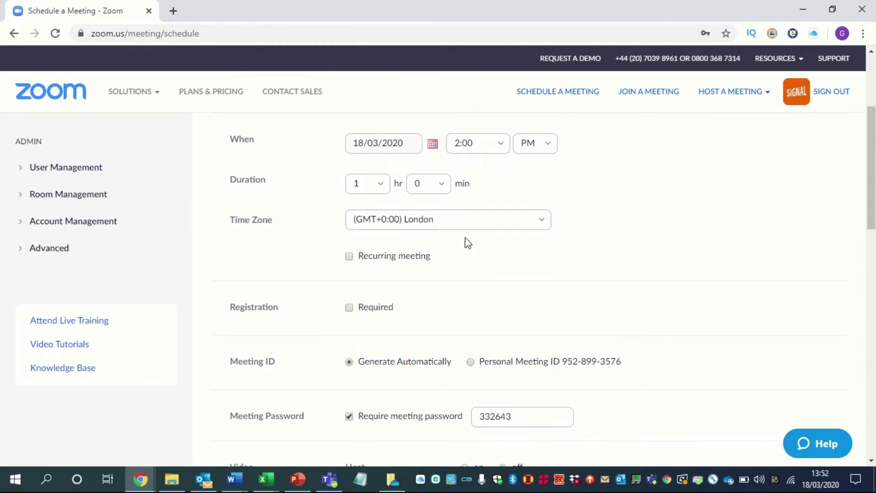
{"action": "scroll", "coordinate": [481, 256], "scroll_direction": "down", "scroll_amount": 1}
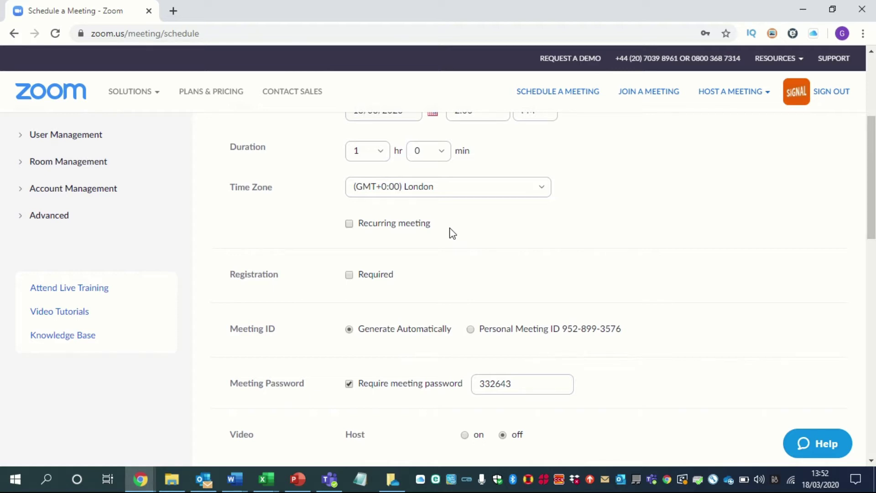
{"action": "scroll", "coordinate": [451, 233], "scroll_direction": "down", "scroll_amount": 1}
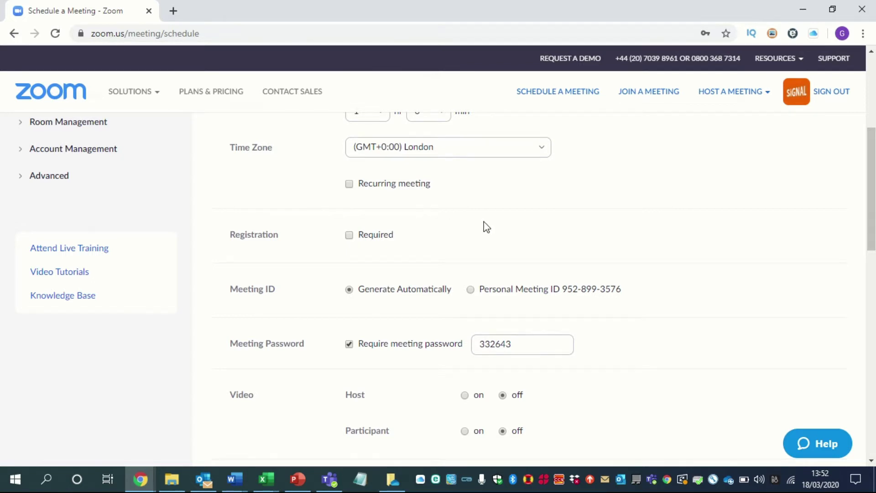
{"action": "scroll", "coordinate": [485, 227], "scroll_direction": "down", "scroll_amount": 2}
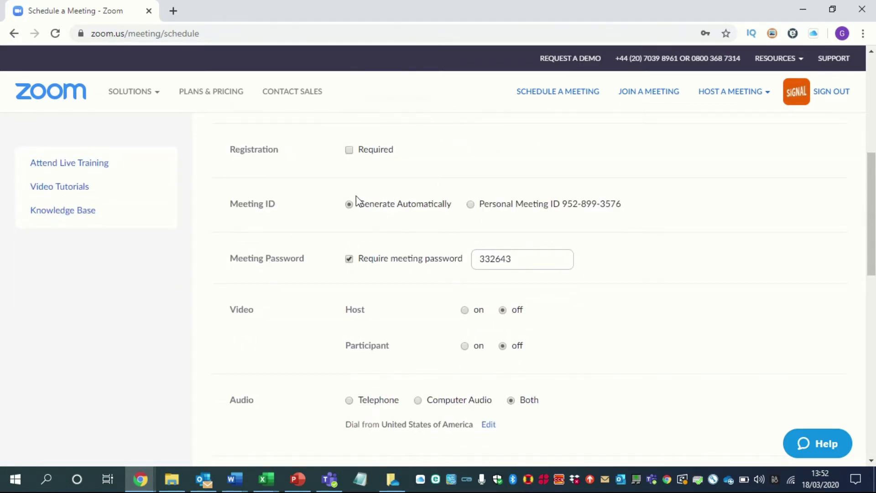
{"action": "scroll", "coordinate": [389, 211], "scroll_direction": "down", "scroll_amount": 1}
{"action": "scroll", "coordinate": [389, 210], "scroll_direction": "down", "scroll_amount": 1}
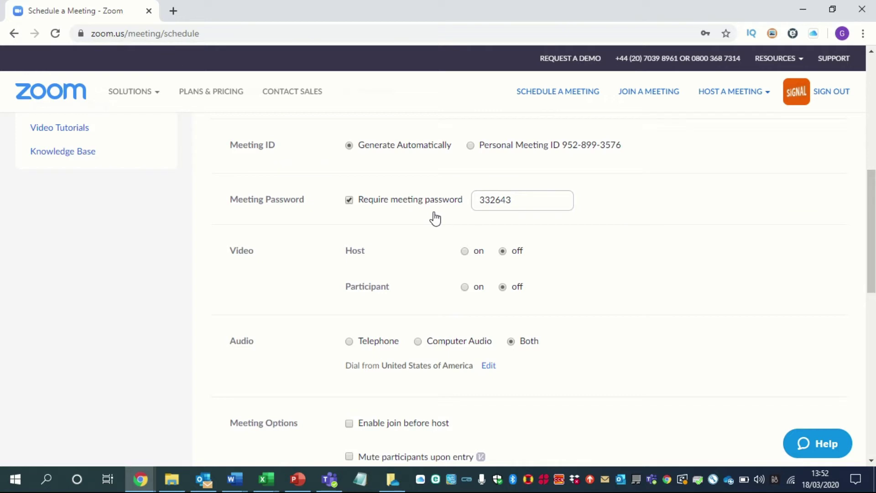
Turn off the meeting password requirement and switch host video on.
{"action": "left_click", "coordinate": [349, 201]}
{"action": "scroll", "coordinate": [322, 313], "scroll_direction": "down", "scroll_amount": 1}
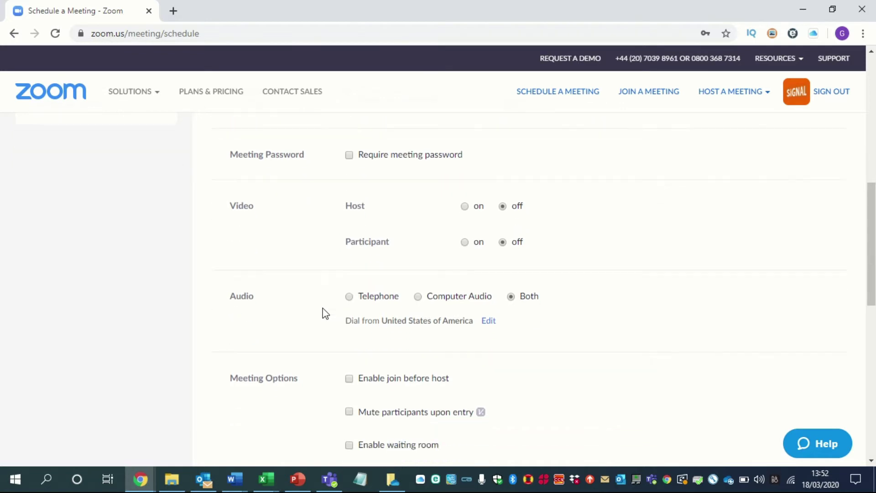
{"action": "left_click", "coordinate": [464, 206]}
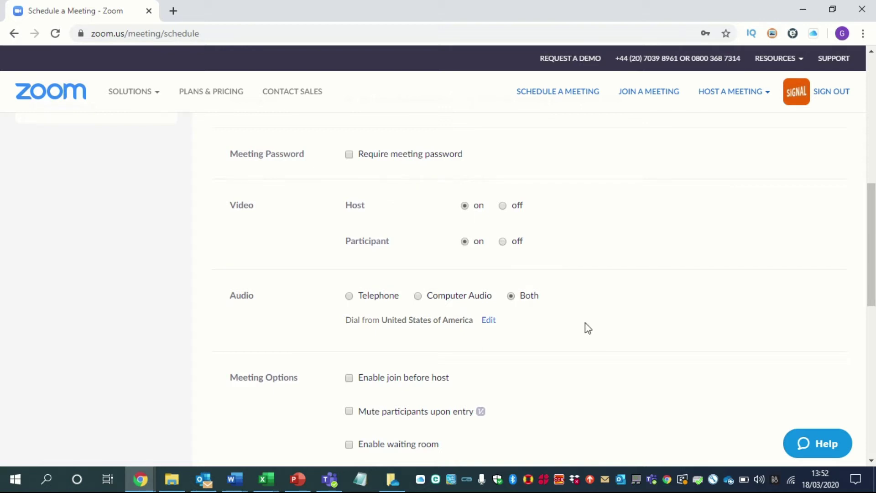
Try enabling join before host, then turn it back off.
{"action": "scroll", "coordinate": [588, 327], "scroll_direction": "down", "scroll_amount": 1}
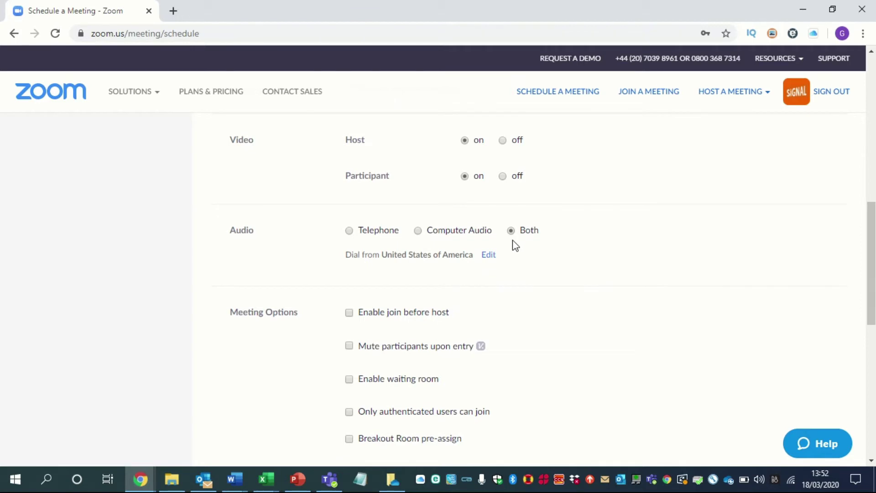
{"action": "scroll", "coordinate": [564, 289], "scroll_direction": "down", "scroll_amount": 1}
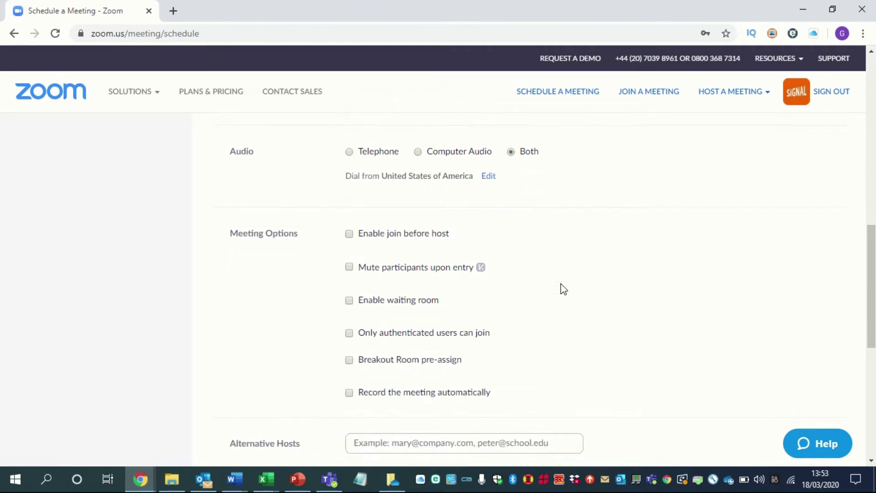
{"action": "scroll", "coordinate": [564, 290], "scroll_direction": "down", "scroll_amount": 1}
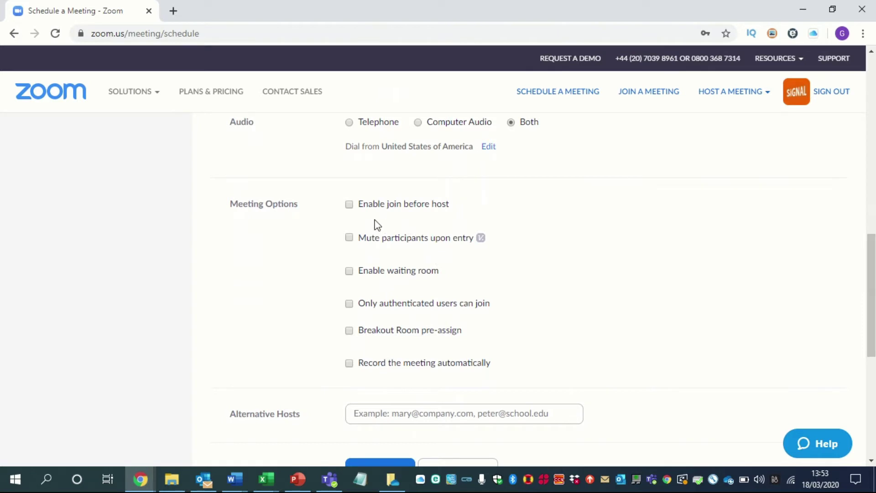
{"action": "left_click", "coordinate": [350, 210]}
{"action": "left_click", "coordinate": [350, 207]}
Mute participants upon entry and save the meeting.
{"action": "scroll", "coordinate": [349, 239], "scroll_direction": "down", "scroll_amount": 1}
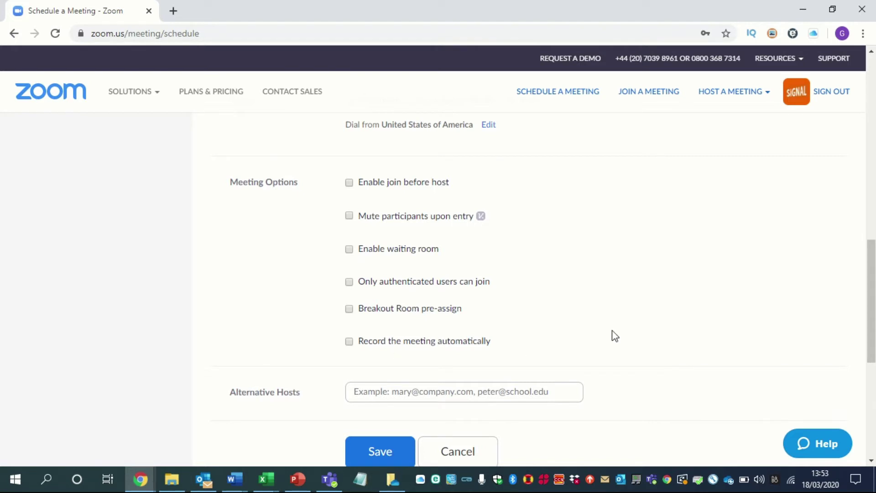
{"action": "scroll", "coordinate": [616, 336], "scroll_direction": "down", "scroll_amount": 2}
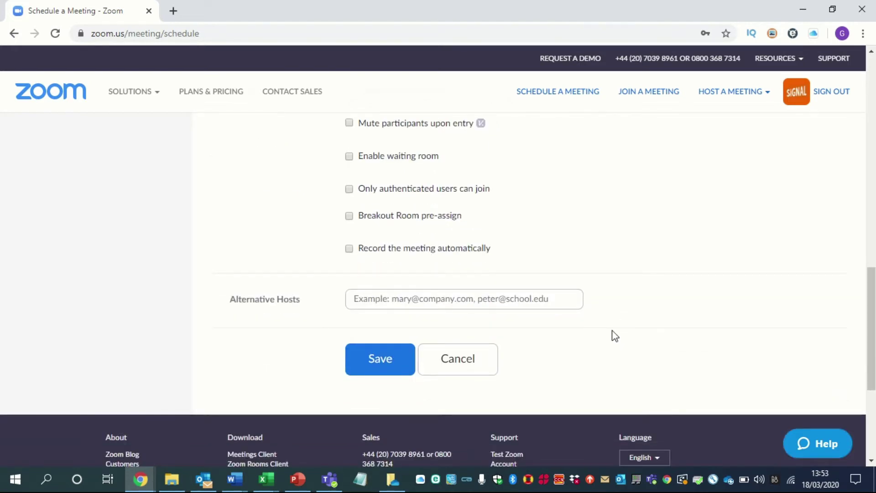
{"action": "scroll", "coordinate": [620, 346], "scroll_direction": "up", "scroll_amount": 4}
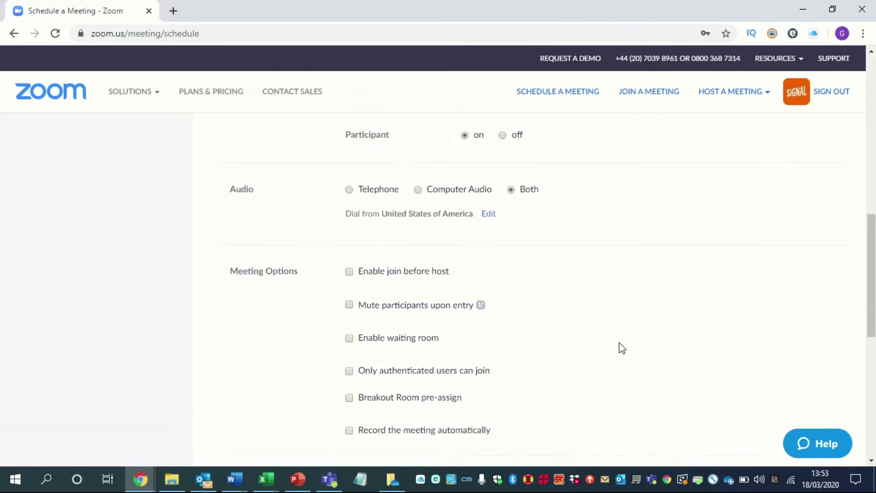
{"action": "scroll", "coordinate": [622, 348], "scroll_direction": "up", "scroll_amount": 12}
{"action": "scroll", "coordinate": [621, 348], "scroll_direction": "down", "scroll_amount": 14}
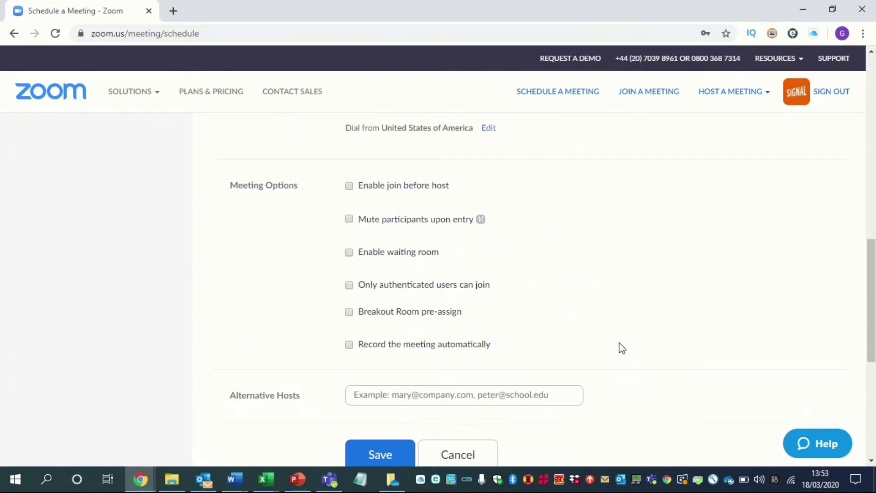
{"action": "scroll", "coordinate": [622, 348], "scroll_direction": "down", "scroll_amount": 1}
{"action": "left_click", "coordinate": [349, 188]}
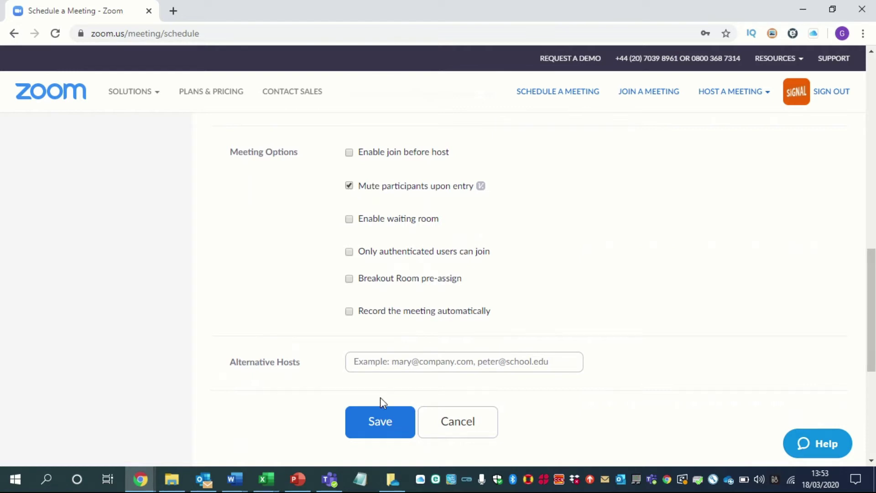
{"action": "left_click", "coordinate": [380, 429]}
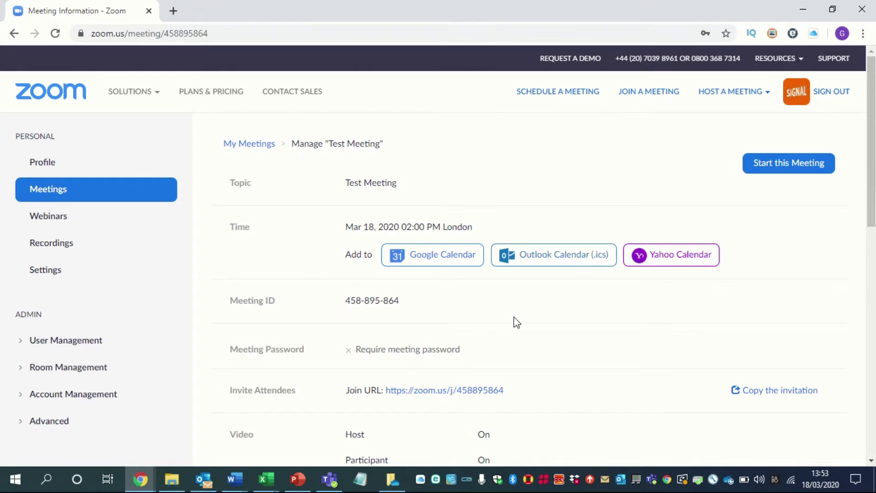
{"action": "scroll", "coordinate": [514, 317], "scroll_direction": "down", "scroll_amount": 5}
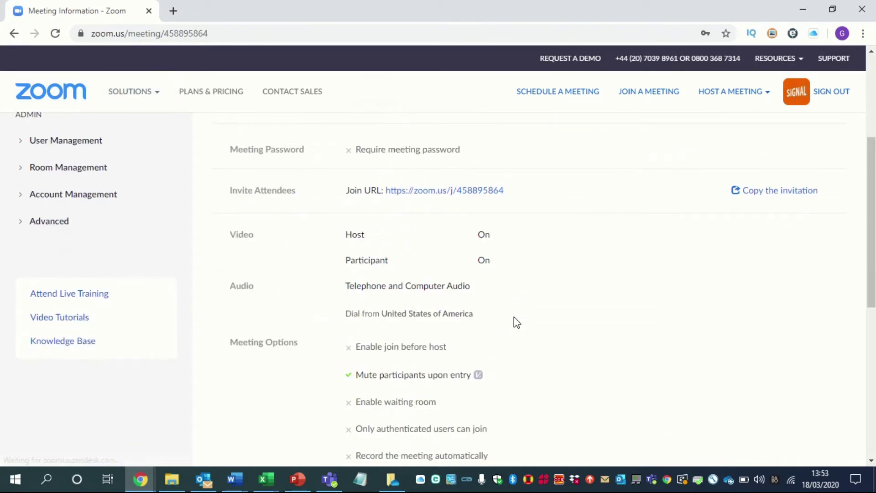
{"action": "scroll", "coordinate": [514, 321], "scroll_direction": "down", "scroll_amount": 4}
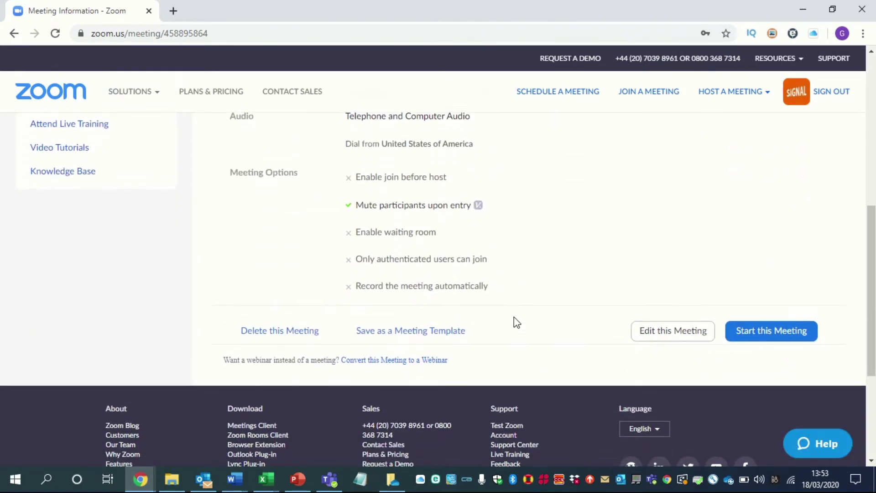
{"action": "scroll", "coordinate": [514, 316], "scroll_direction": "up", "scroll_amount": 9}
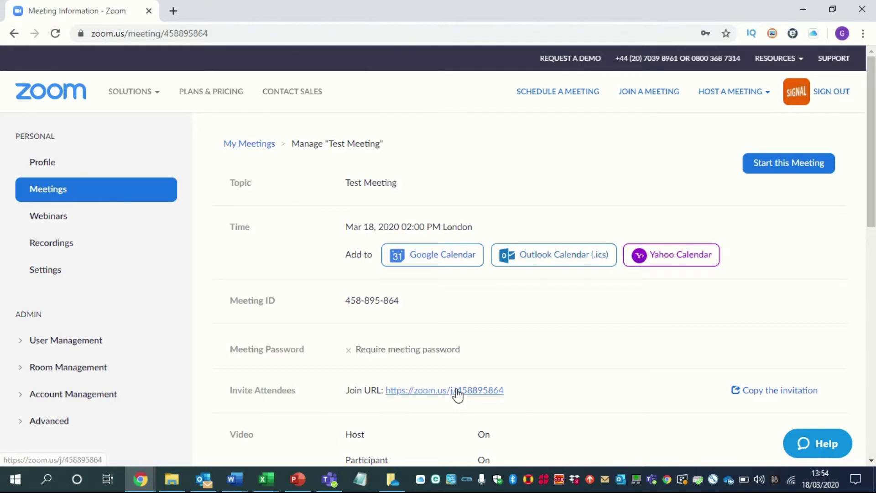
{"action": "scroll", "coordinate": [484, 404], "scroll_direction": "down", "scroll_amount": 2}
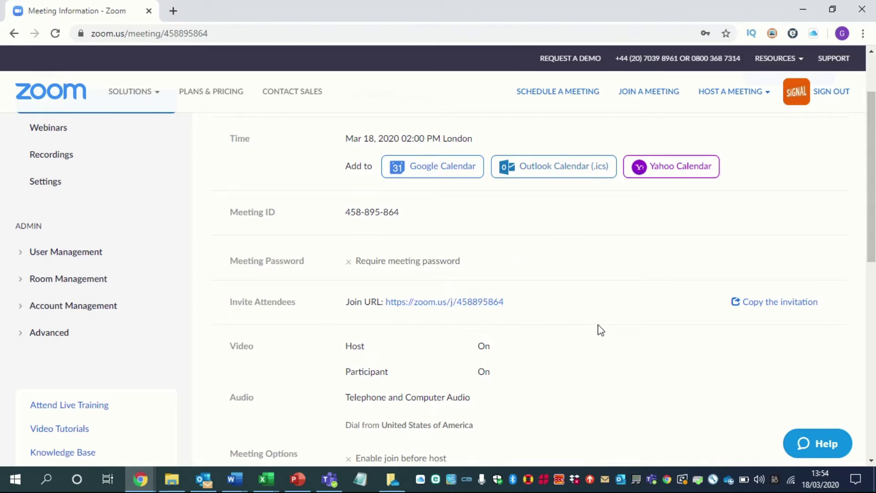
{"action": "left_click", "coordinate": [769, 304]}
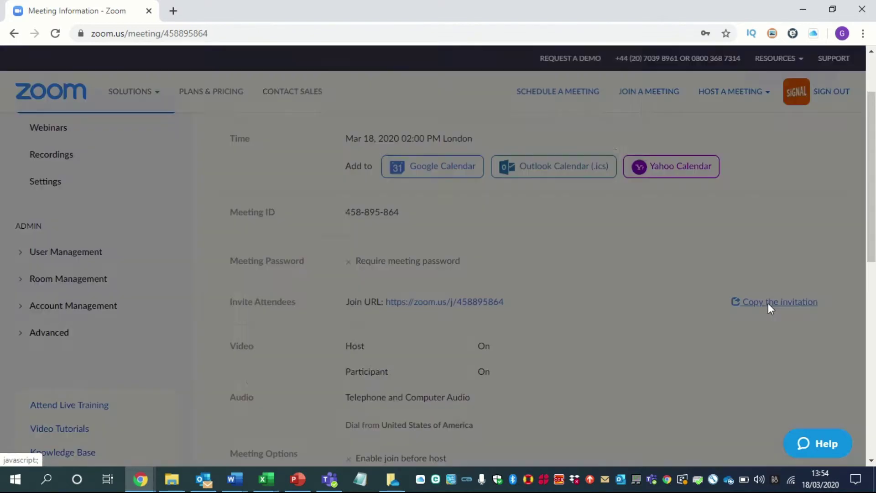
{"action": "scroll", "coordinate": [497, 297], "scroll_direction": "down", "scroll_amount": 3}
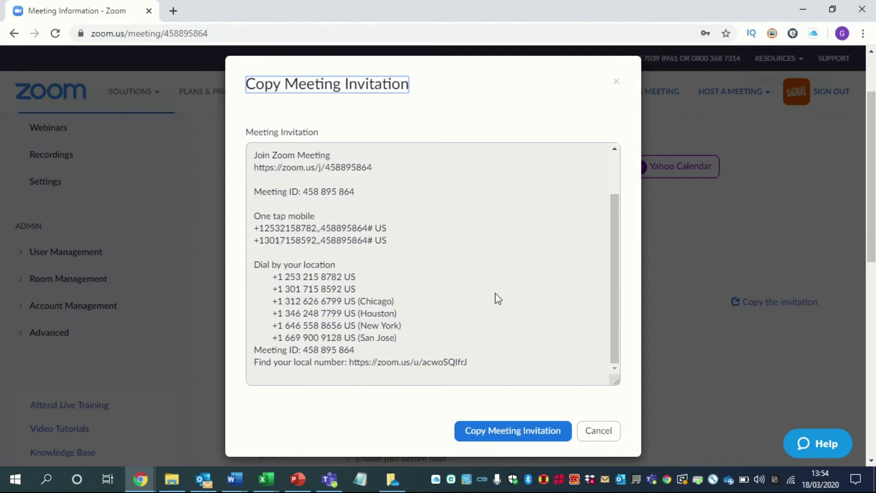
{"action": "scroll", "coordinate": [495, 294], "scroll_direction": "up", "scroll_amount": 3}
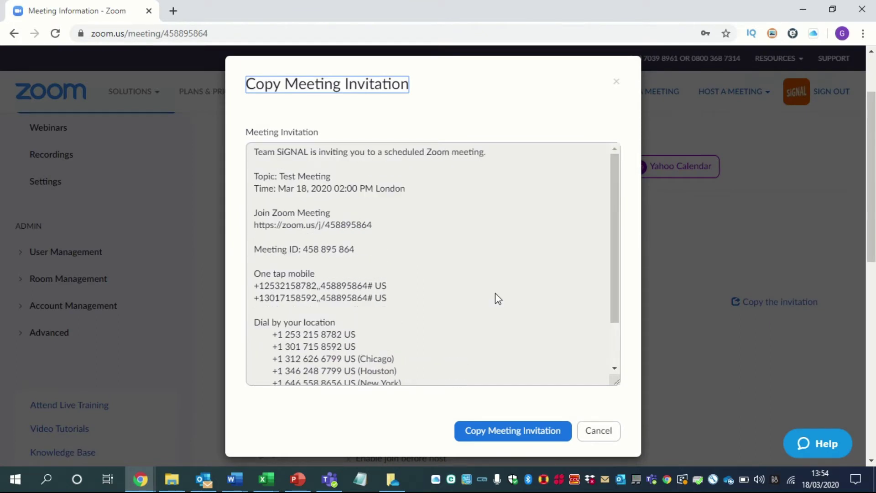
{"action": "scroll", "coordinate": [498, 299], "scroll_direction": "down", "scroll_amount": 3}
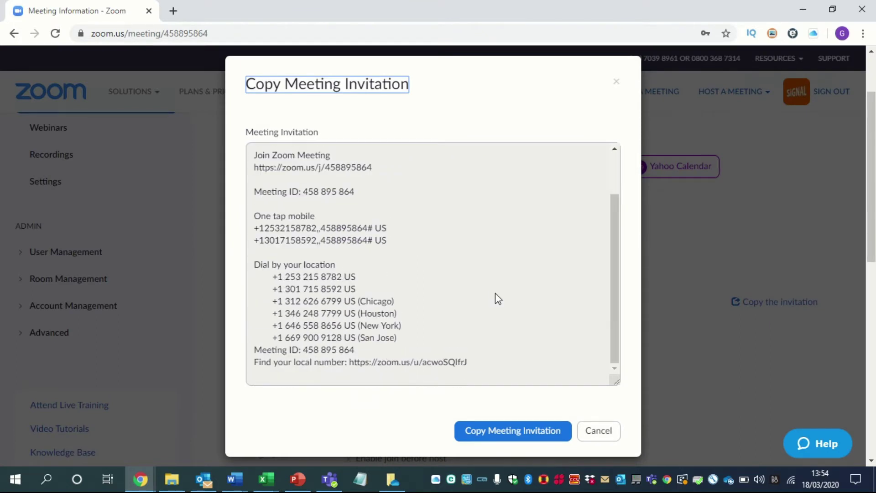
{"action": "left_click", "coordinate": [599, 431]}
{"action": "left_click_drag", "start_coordinate": [505, 302], "coordinate": [388, 315]}
{"action": "key", "text": "ctrl+c"}
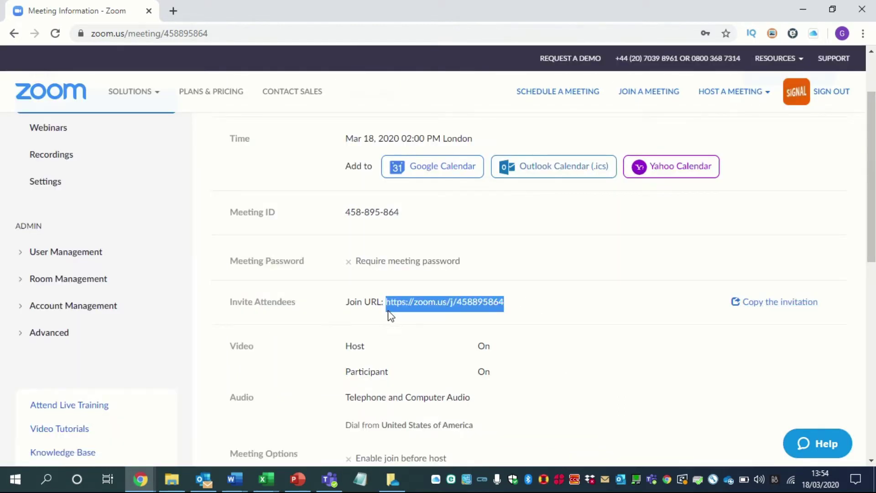
In Outlook, start a new email and paste the Zoom join link into the body.
{"action": "left_click", "coordinate": [204, 478]}
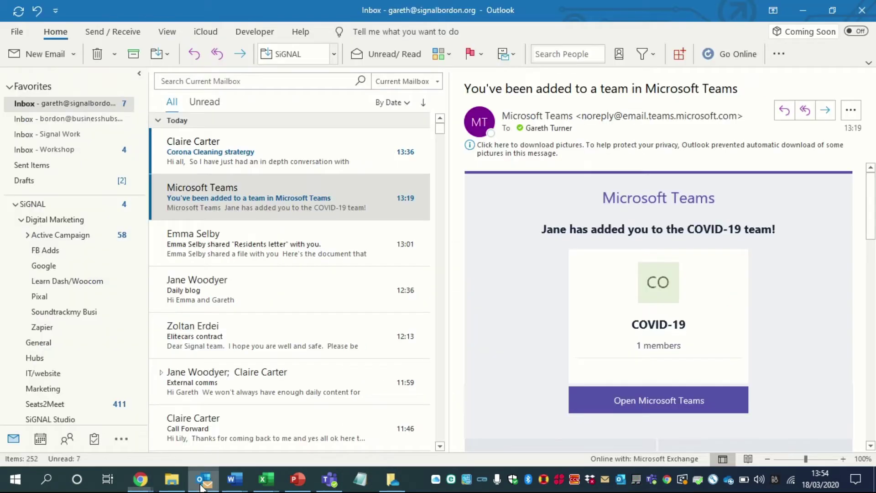
{"action": "left_click", "coordinate": [36, 58]}
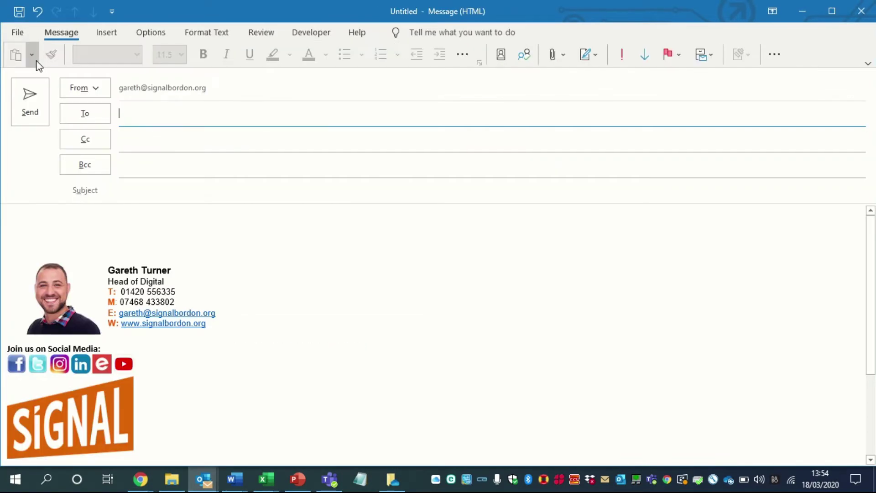
{"action": "left_click", "coordinate": [96, 220]}
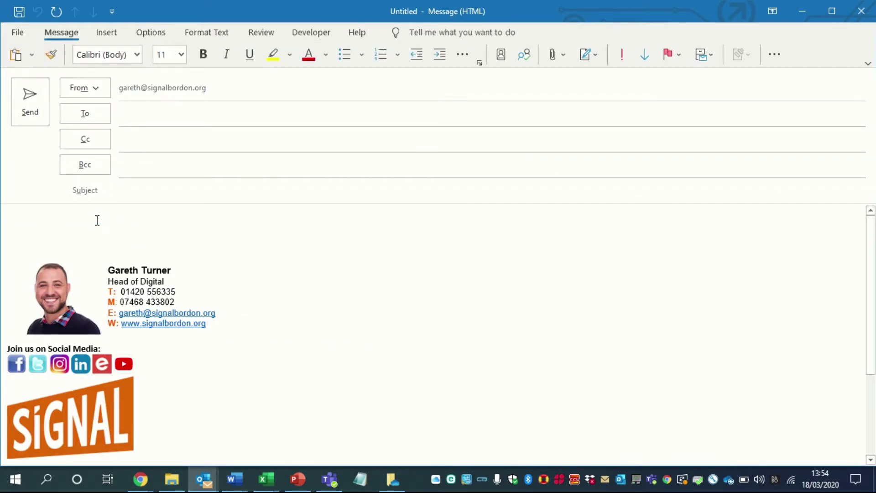
{"action": "key", "text": "ctrl+v"}
Address it to a colleague, add subject Zoom Meeting, space the link down, and send it.
{"action": "left_click", "coordinate": [146, 123]}
{"action": "type", "text": "cla"}
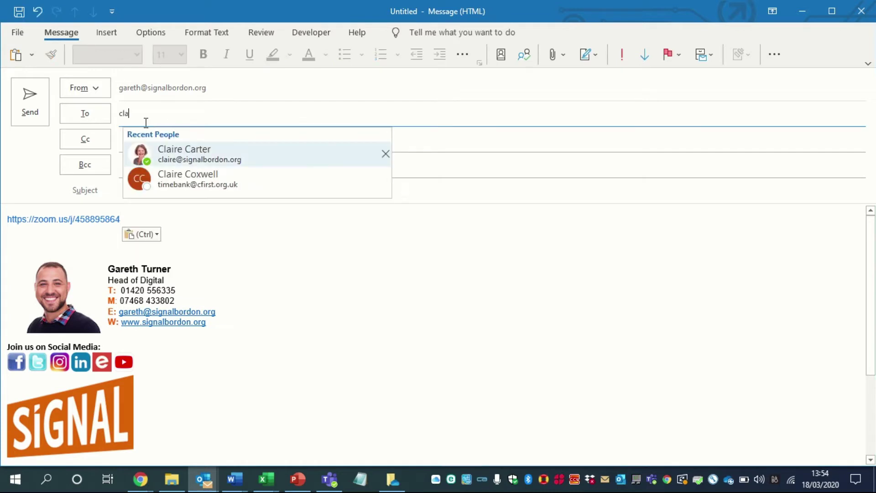
{"action": "left_click", "coordinate": [172, 150]}
{"action": "left_click", "coordinate": [155, 194]}
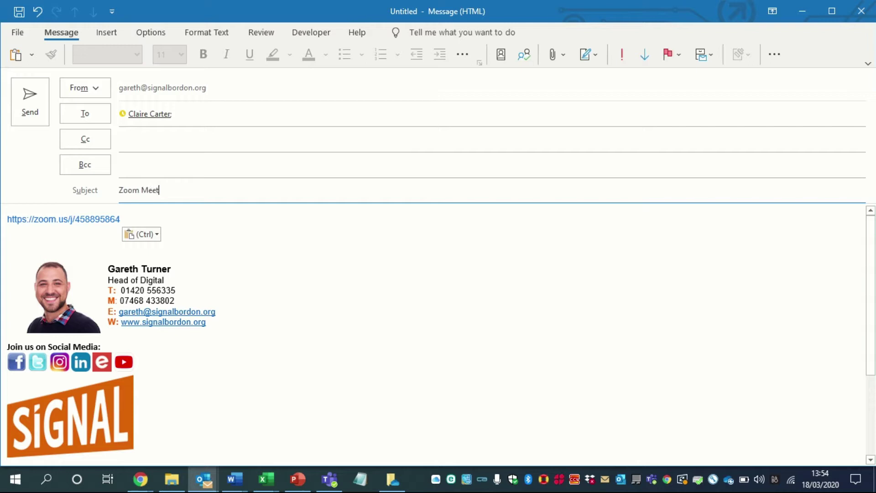
{"action": "left_click", "coordinate": [5, 218]}
{"action": "key", "text": "Return"}
{"action": "key", "text": "Return"}
{"action": "left_click", "coordinate": [140, 243]}
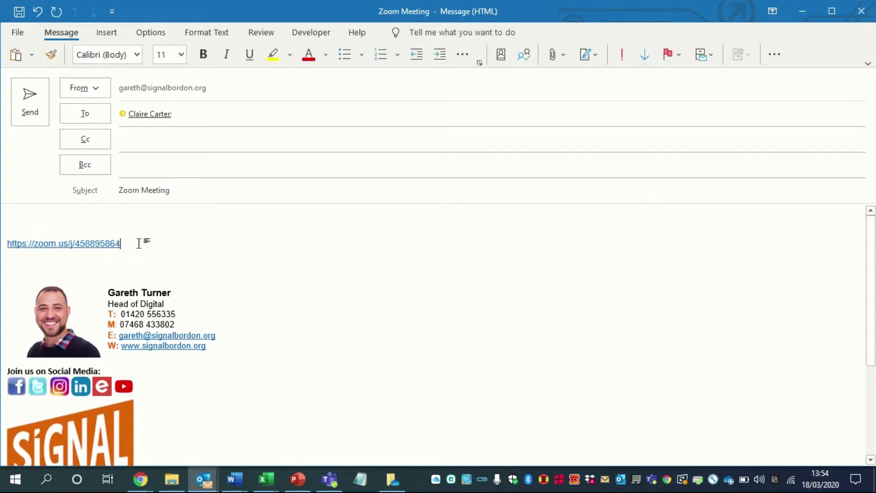
{"action": "left_click", "coordinate": [38, 119]}
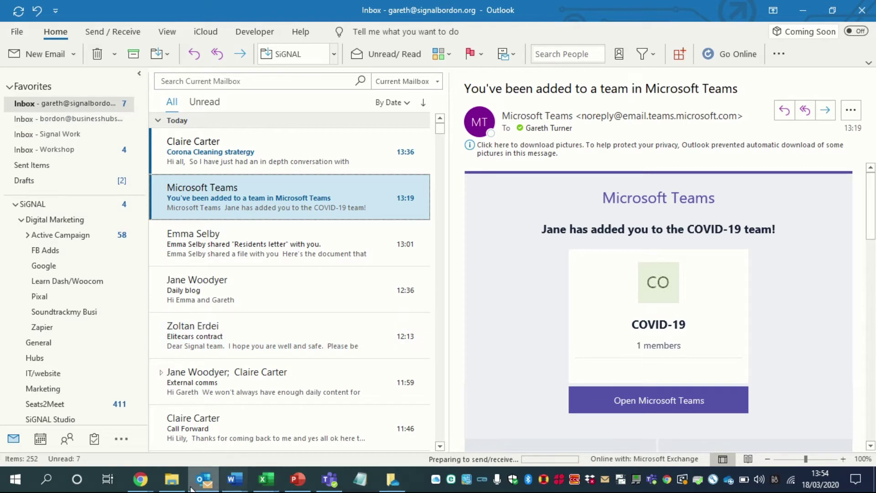
Return to the Zoom meeting page in Chrome and clear the join URL selection.
{"action": "mouse_move", "coordinate": [141, 480]}
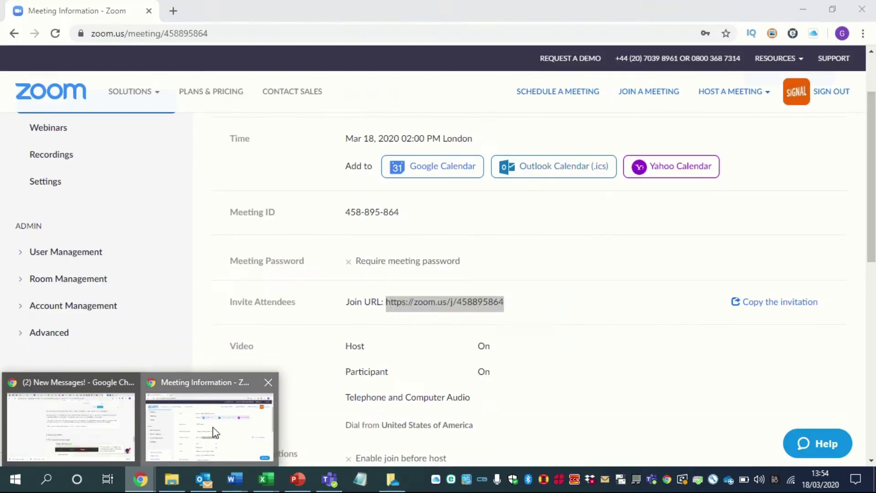
{"action": "left_click", "coordinate": [215, 433]}
{"action": "left_click", "coordinate": [613, 243]}
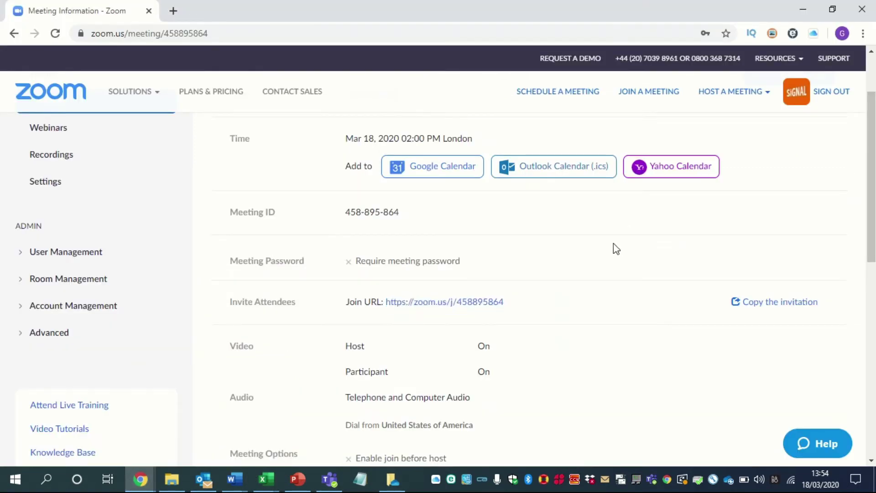
{"action": "scroll", "coordinate": [613, 243], "scroll_direction": "up", "scroll_amount": 2}
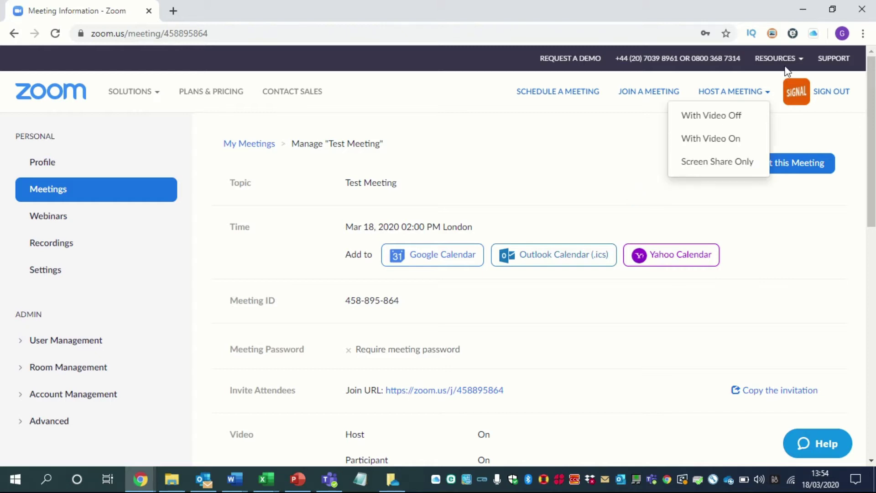
Browse the Resources > Video Tutorials page, then go back to the meeting details.
{"action": "mouse_move", "coordinate": [788, 63]}
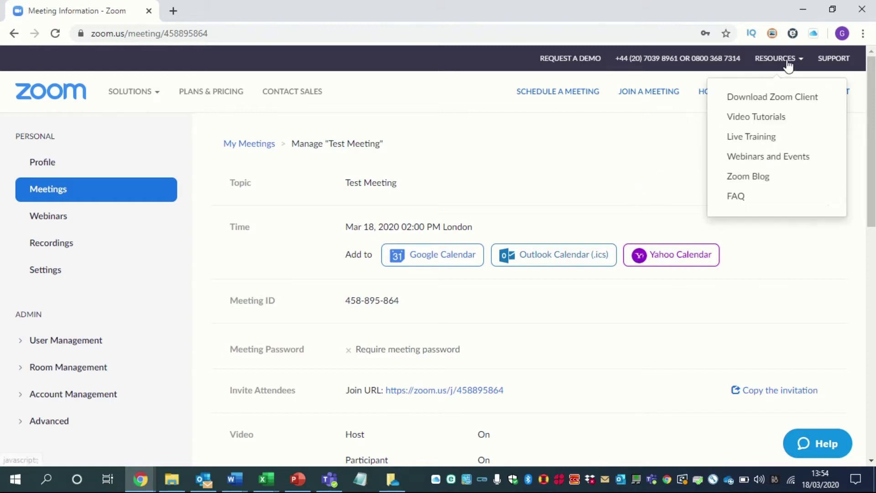
{"action": "left_click", "coordinate": [774, 117]}
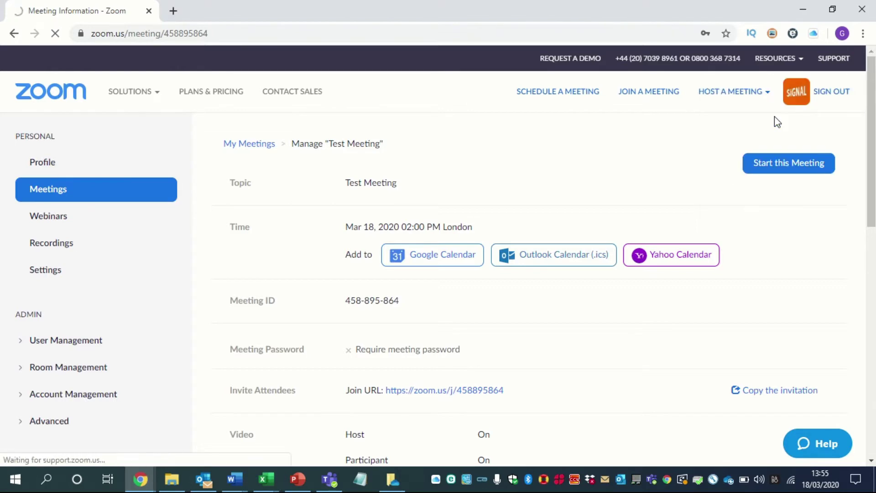
{"action": "scroll", "coordinate": [499, 326], "scroll_direction": "down", "scroll_amount": 3}
{"action": "scroll", "coordinate": [502, 326], "scroll_direction": "down", "scroll_amount": 18}
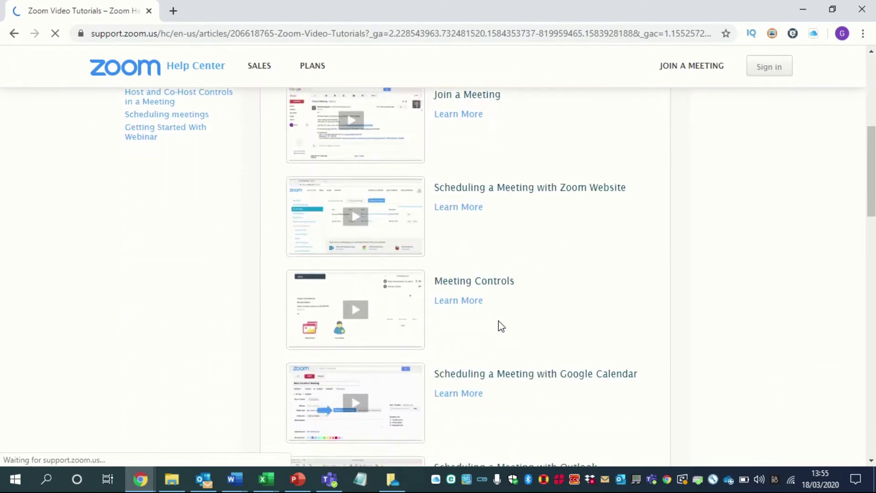
{"action": "scroll", "coordinate": [502, 325], "scroll_direction": "down", "scroll_amount": 8}
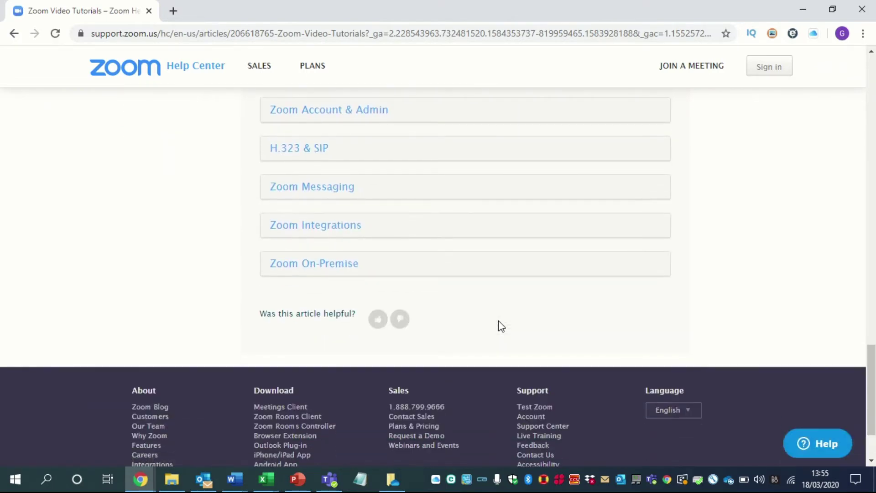
{"action": "scroll", "coordinate": [500, 325], "scroll_direction": "up", "scroll_amount": 20}
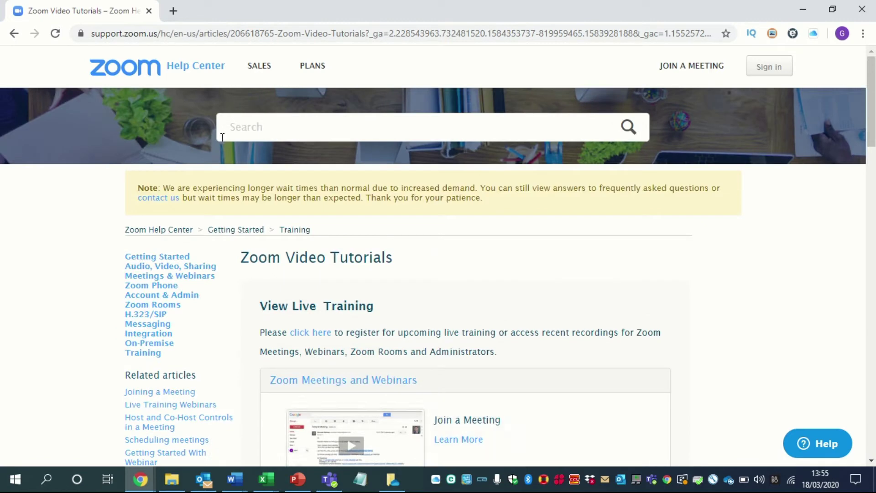
{"action": "left_click", "coordinate": [14, 34]}
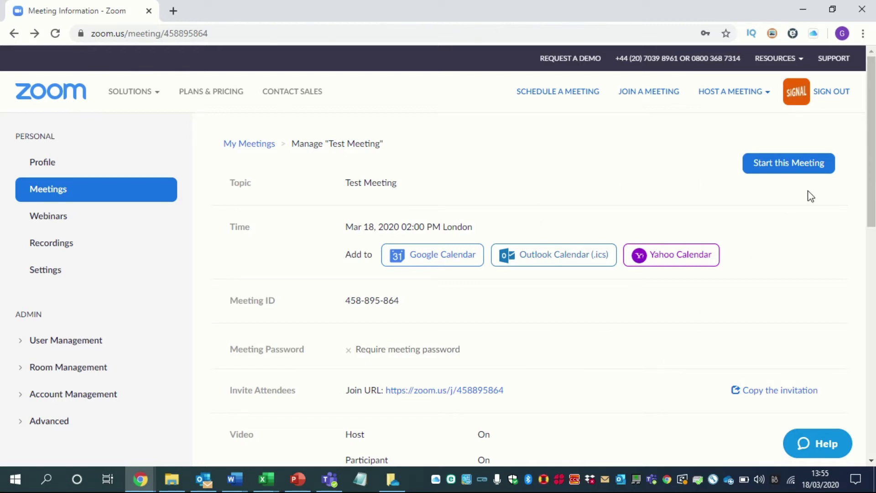
Start Test Meeting and let the browser open the Zoom Meetings app.
{"action": "left_click", "coordinate": [784, 170]}
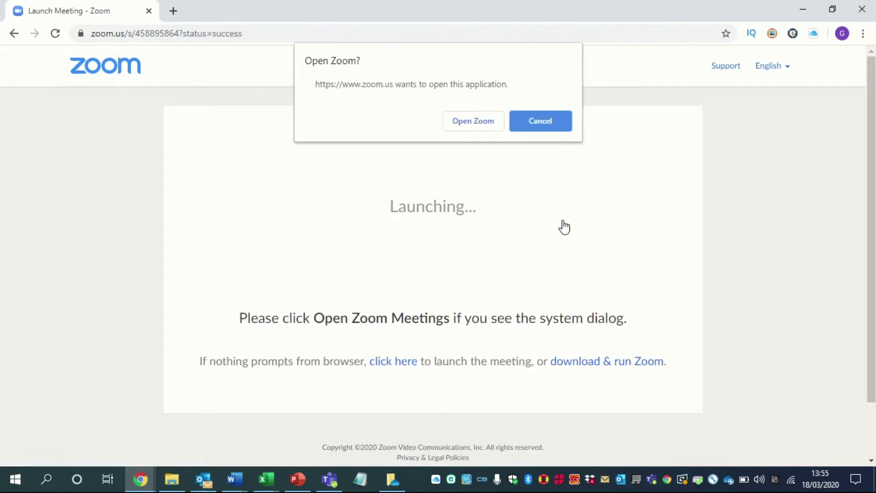
{"action": "left_click", "coordinate": [473, 122]}
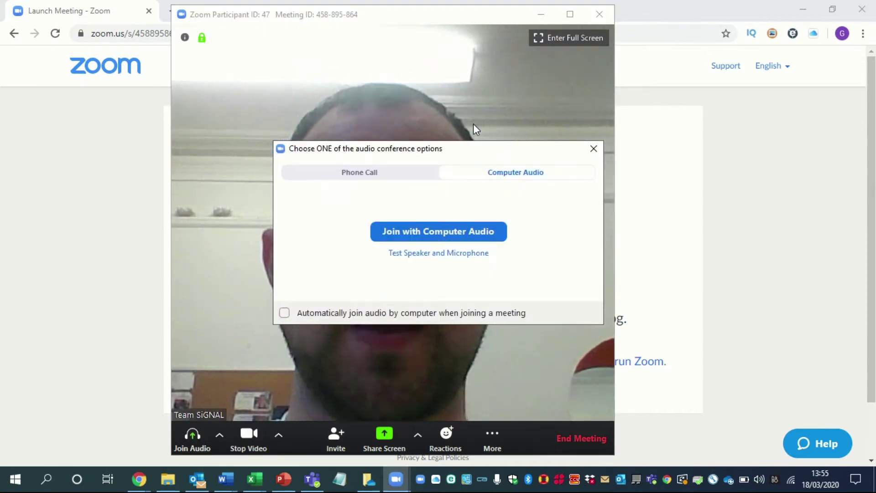
Join with computer audio, glance at the microphone and camera menus, and open Invite.
{"action": "left_click", "coordinate": [430, 229]}
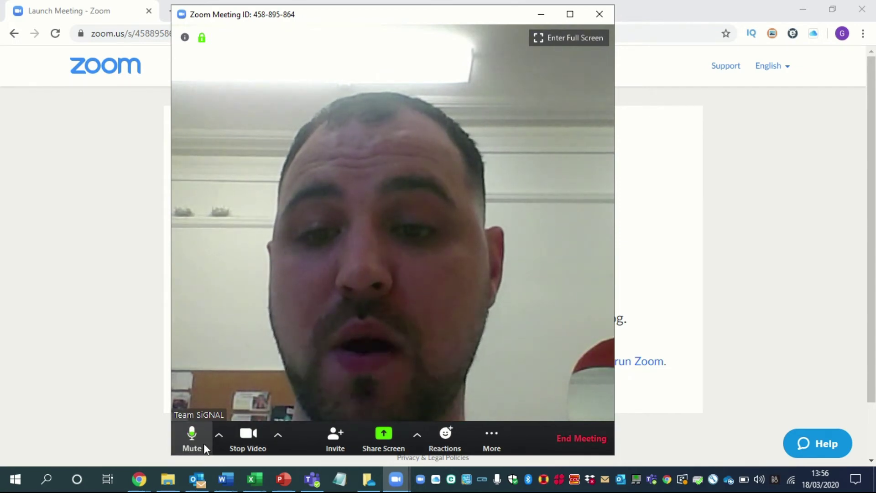
{"action": "left_click", "coordinate": [220, 434]}
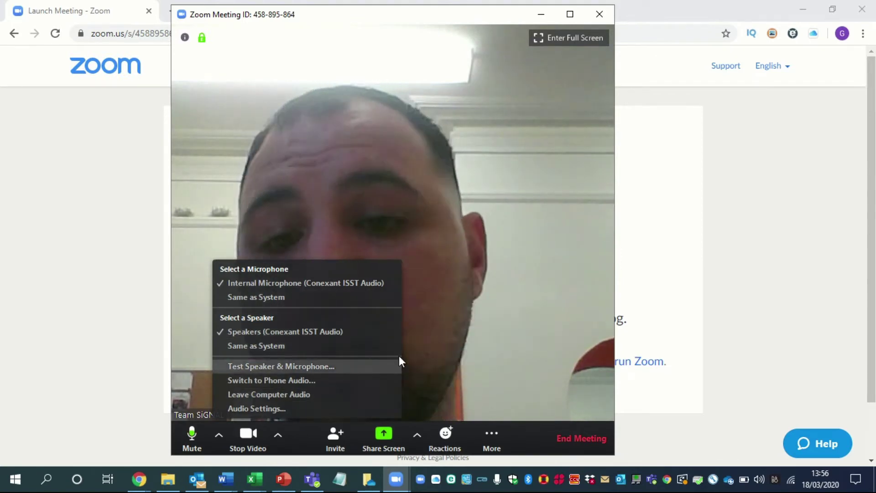
{"action": "left_click", "coordinate": [459, 360]}
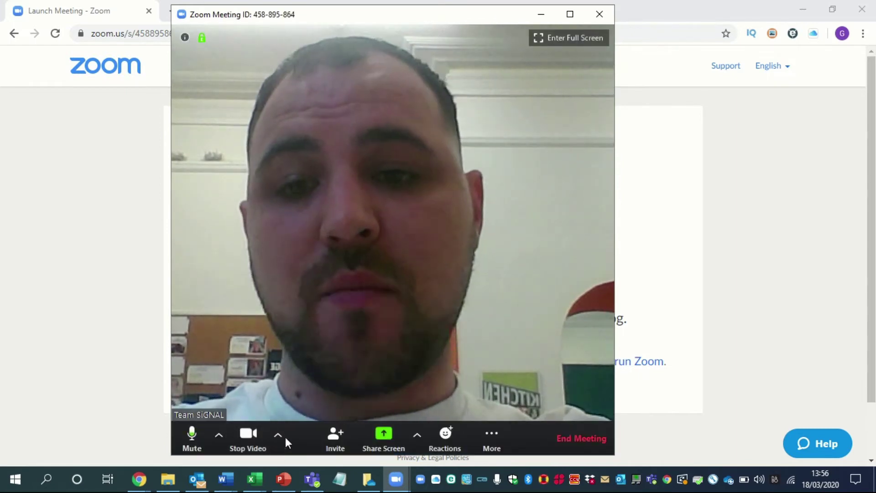
{"action": "left_click", "coordinate": [280, 436]}
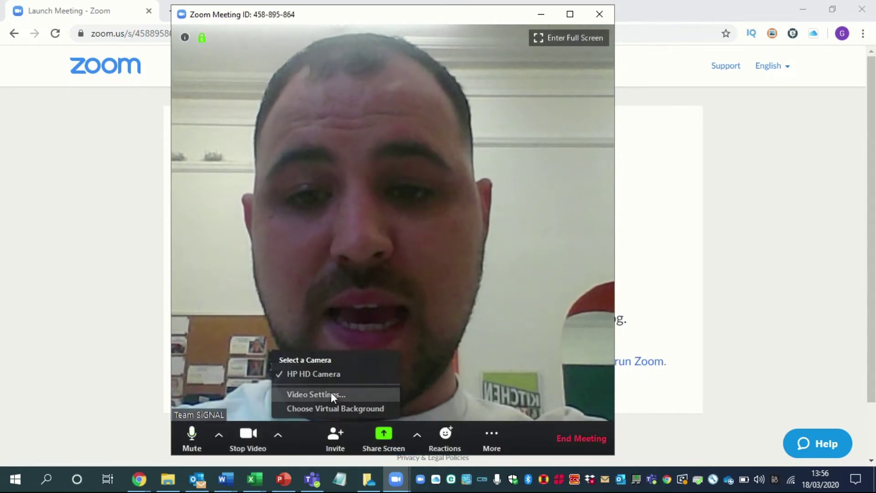
{"action": "left_click", "coordinate": [458, 301]}
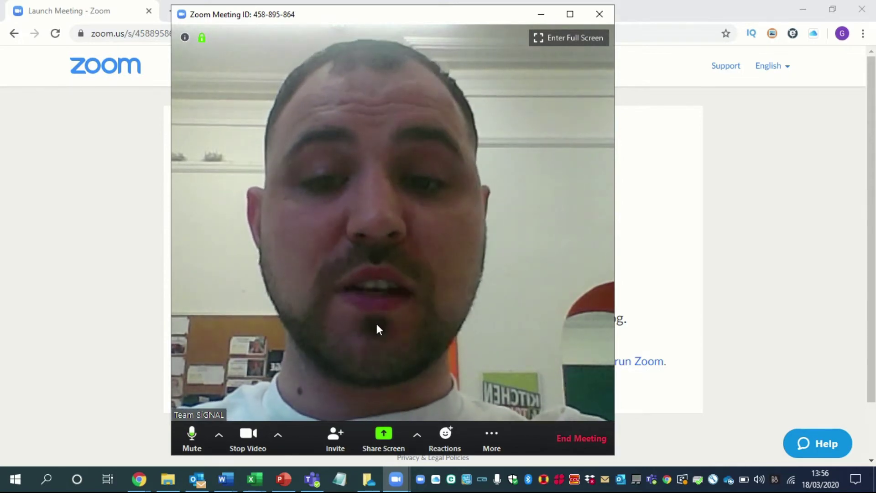
{"action": "left_click", "coordinate": [333, 441]}
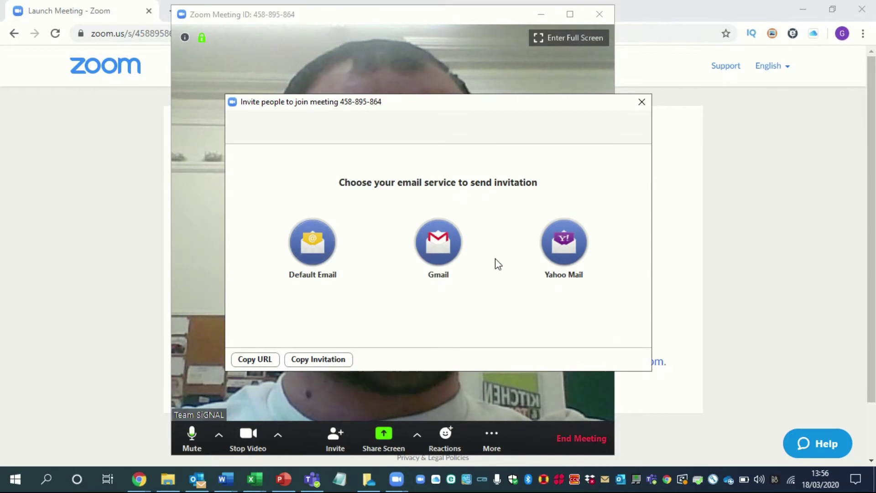
Create a Default Email invitation, then return to the meeting and close the reopened Invite window.
{"action": "left_click", "coordinate": [314, 250]}
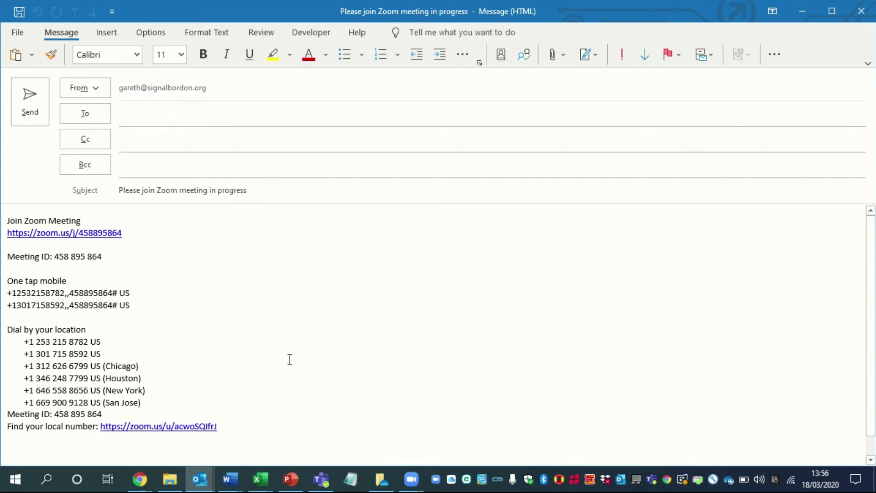
{"action": "mouse_move", "coordinate": [139, 479]}
{"action": "left_click", "coordinate": [220, 431]}
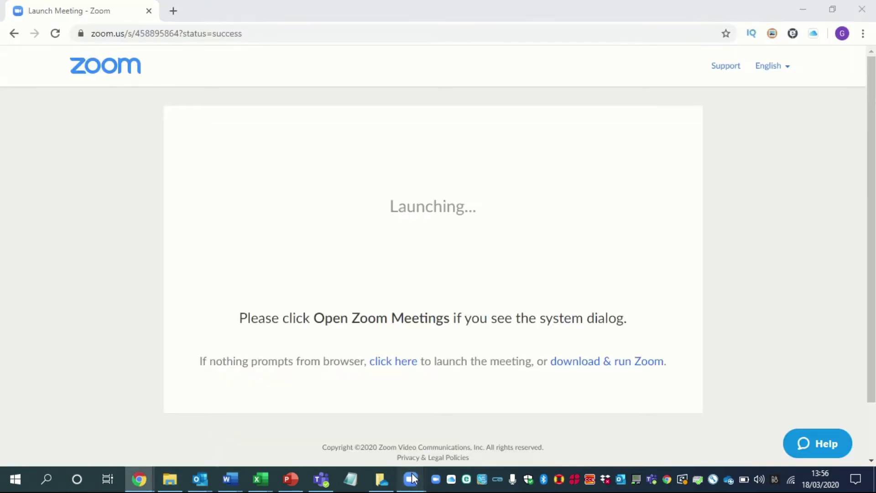
{"action": "mouse_move", "coordinate": [411, 479]}
{"action": "left_click", "coordinate": [461, 420]}
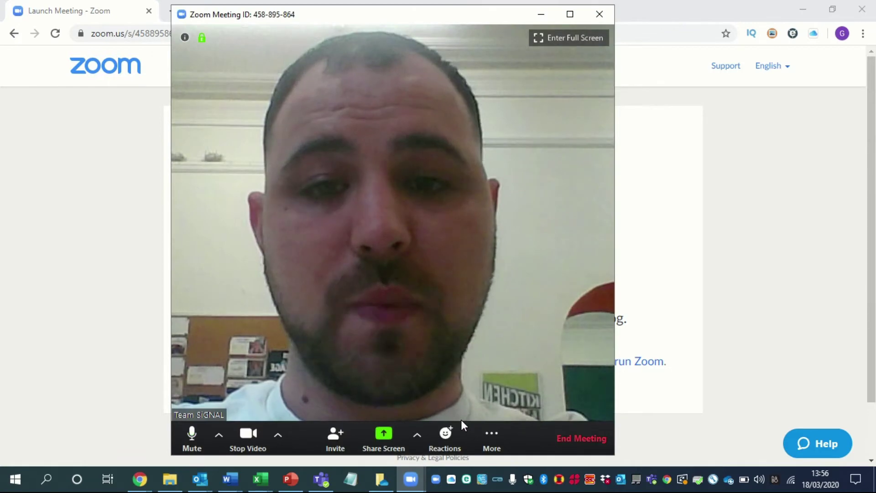
{"action": "left_click", "coordinate": [335, 436]}
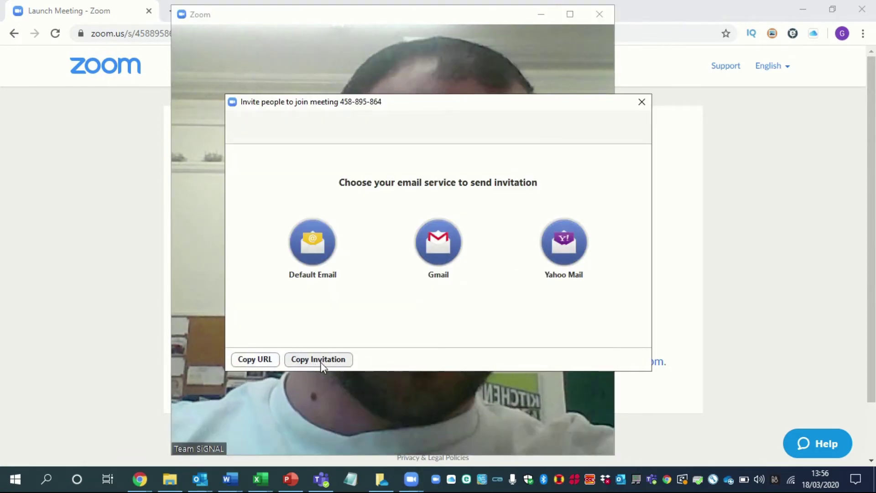
{"action": "left_click", "coordinate": [642, 101]}
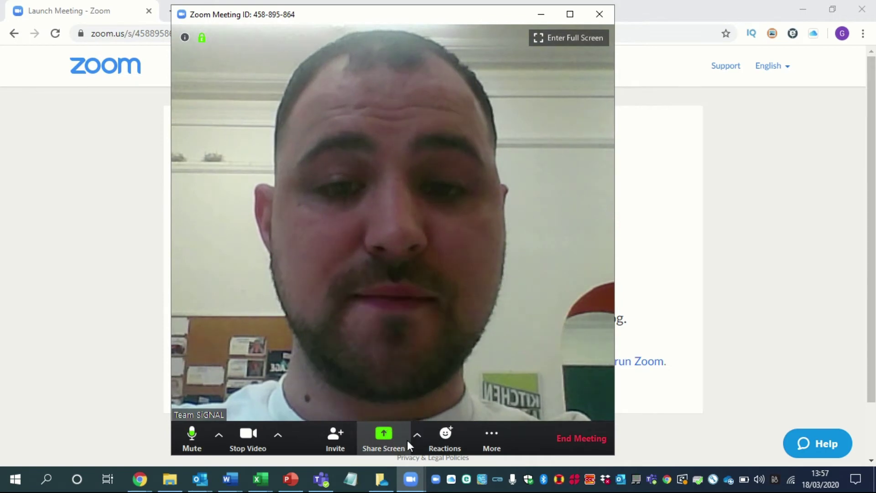
Check the Share Screen choices without sharing, then show the Participants list beside the video.
{"action": "left_click", "coordinate": [388, 444]}
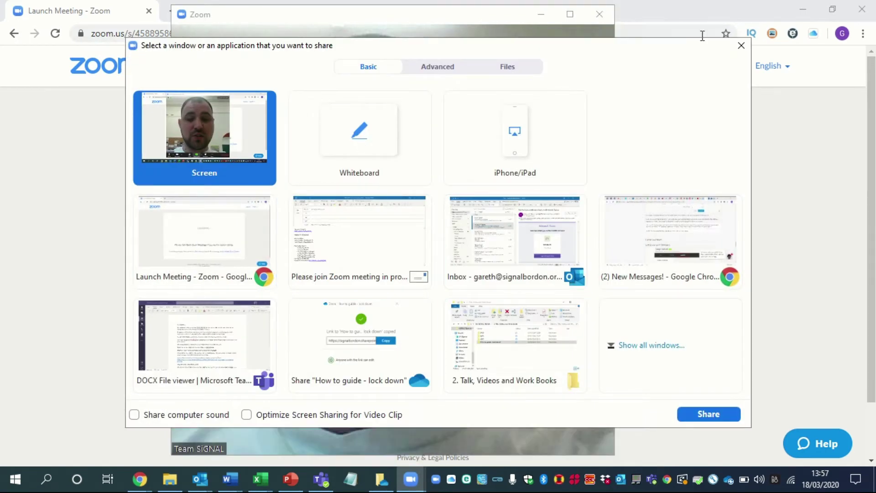
{"action": "left_click", "coordinate": [741, 49]}
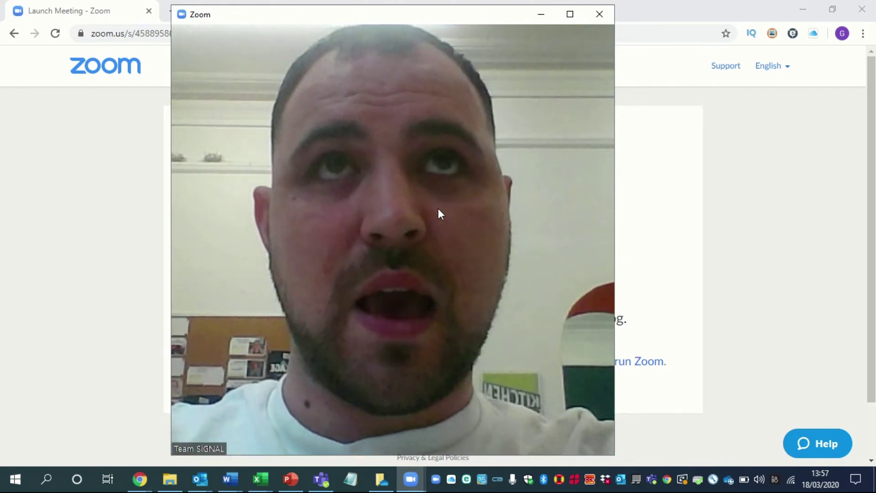
{"action": "mouse_move", "coordinate": [440, 212]}
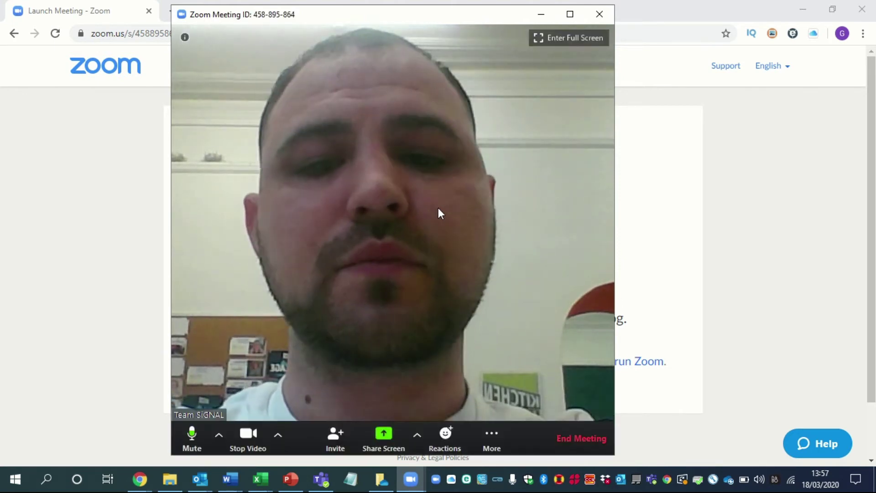
{"action": "left_click", "coordinate": [418, 434]}
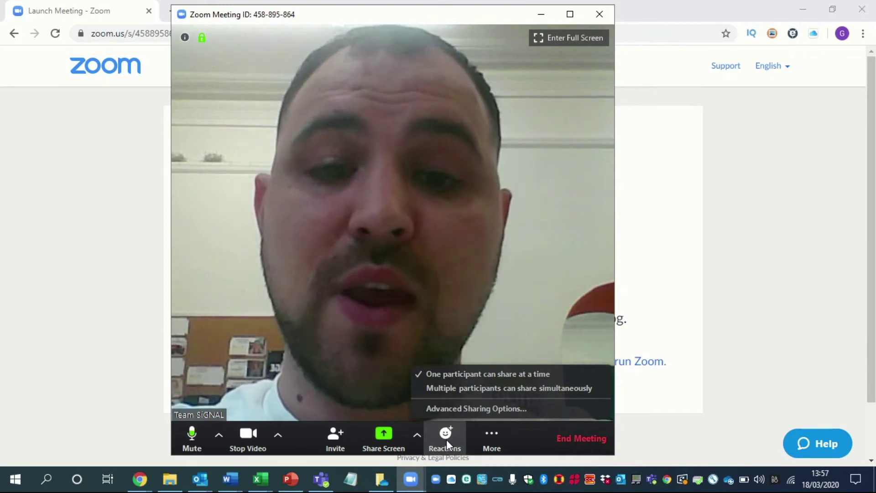
{"action": "left_click", "coordinate": [491, 439]}
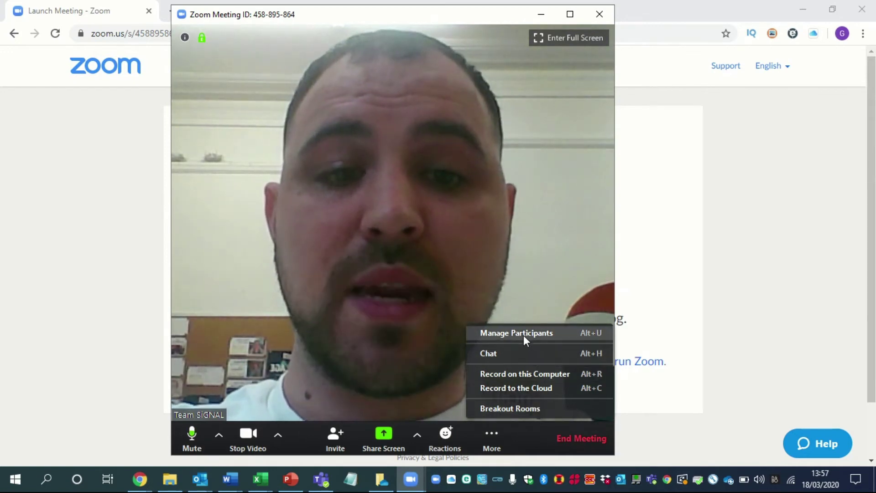
{"action": "left_click", "coordinate": [524, 333]}
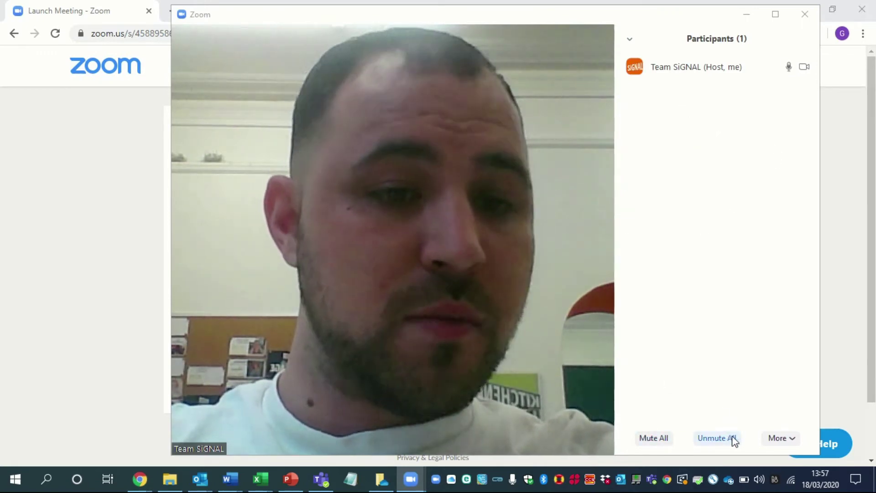
Send the message 'hello' to Everyone in the meeting's group chat.
{"action": "left_click", "coordinate": [786, 441]}
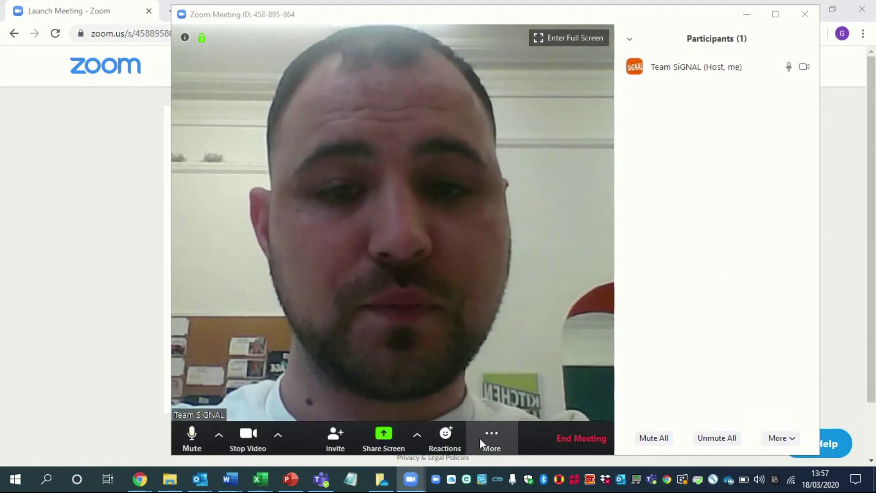
{"action": "left_click", "coordinate": [480, 438]}
{"action": "left_click", "coordinate": [511, 351]}
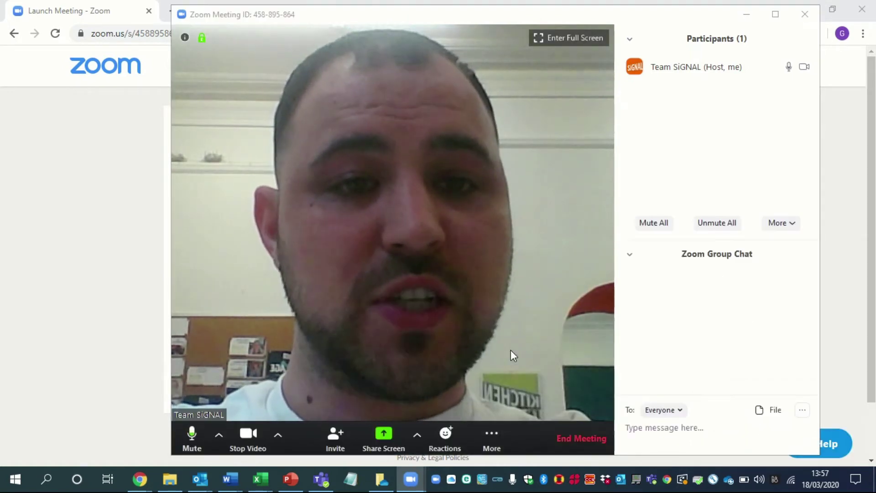
{"action": "type", "text": "hello"}
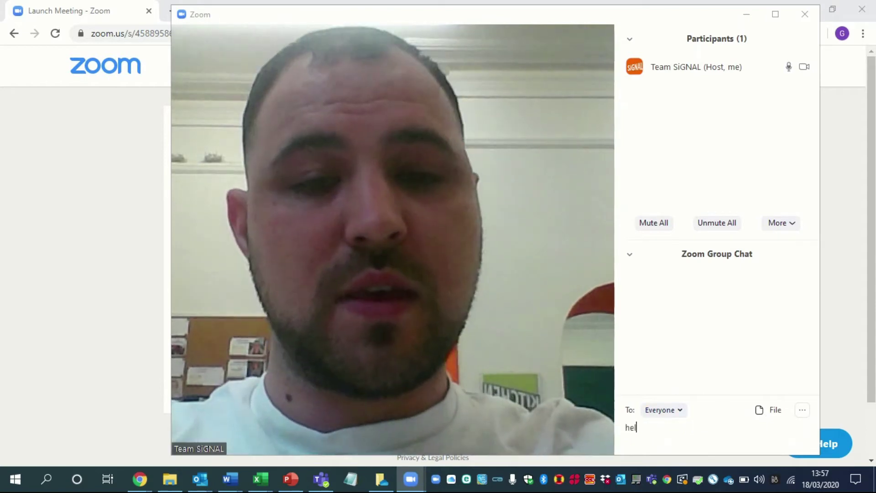
{"action": "key", "text": "Return"}
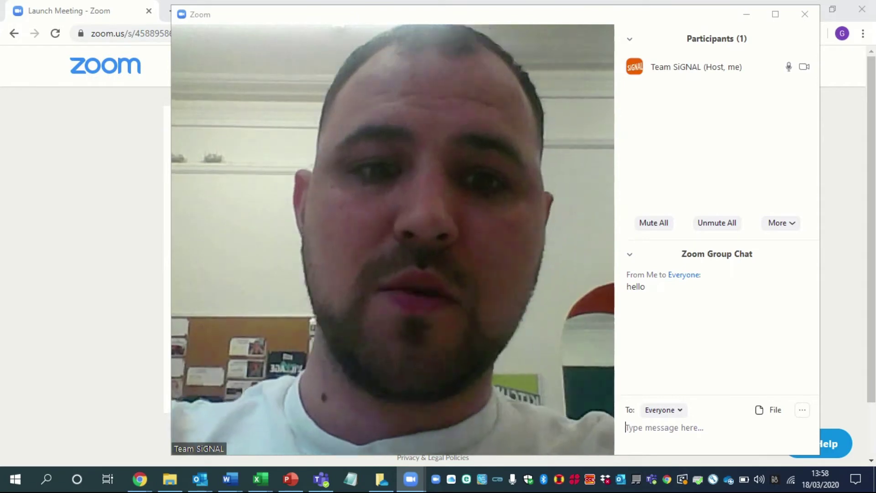
{"action": "left_click", "coordinate": [498, 439]}
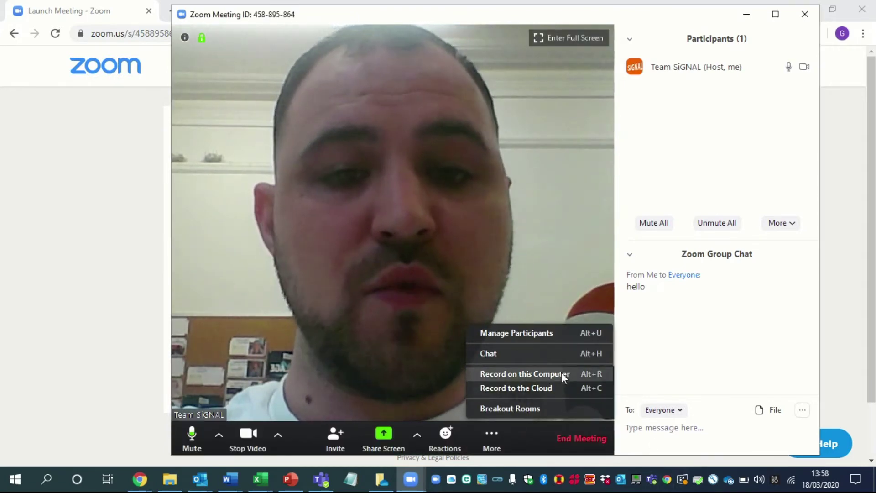
Record the meeting to this computer, then stop the recording so it converts to mp4.
{"action": "left_click", "coordinate": [525, 374]}
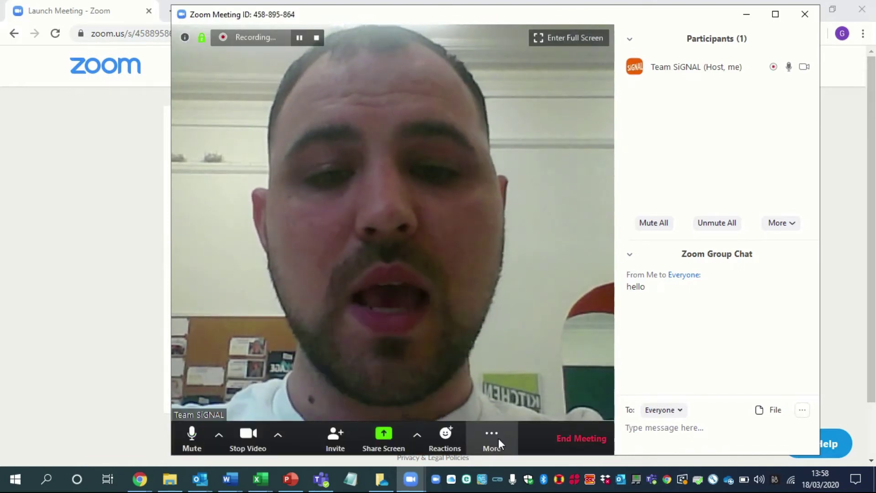
{"action": "left_click", "coordinate": [496, 445]}
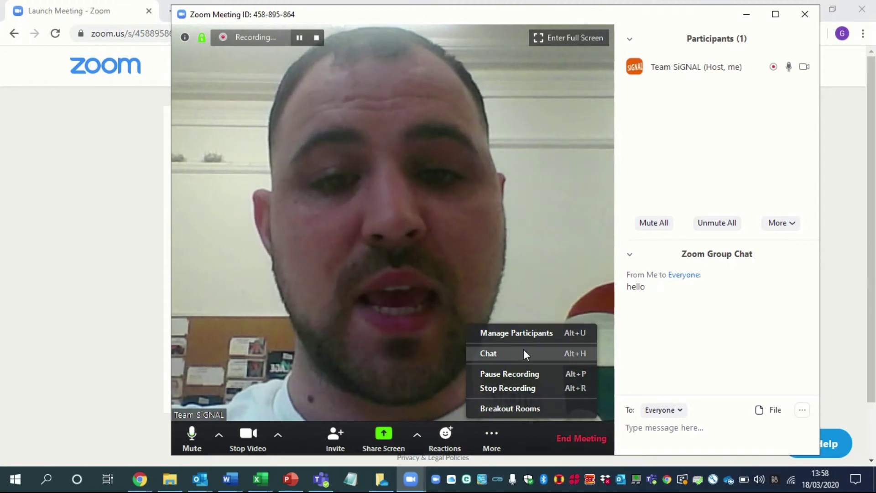
{"action": "left_click", "coordinate": [536, 387]}
{"action": "left_click", "coordinate": [490, 441]}
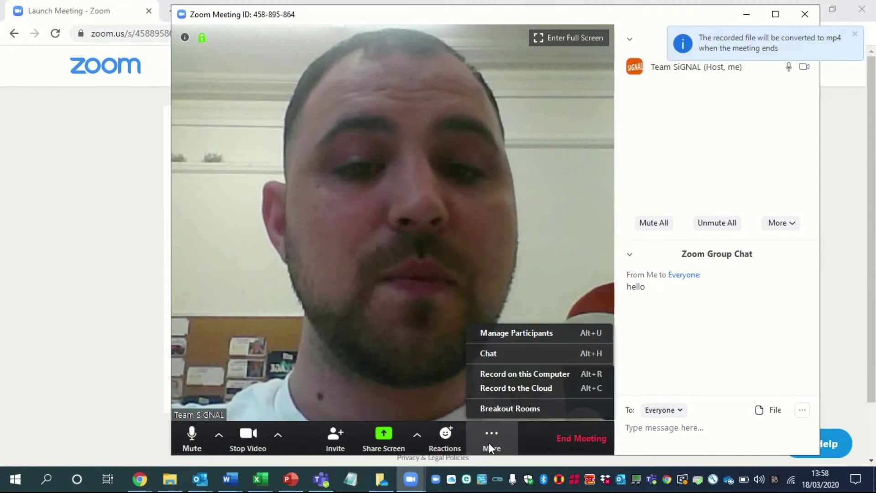